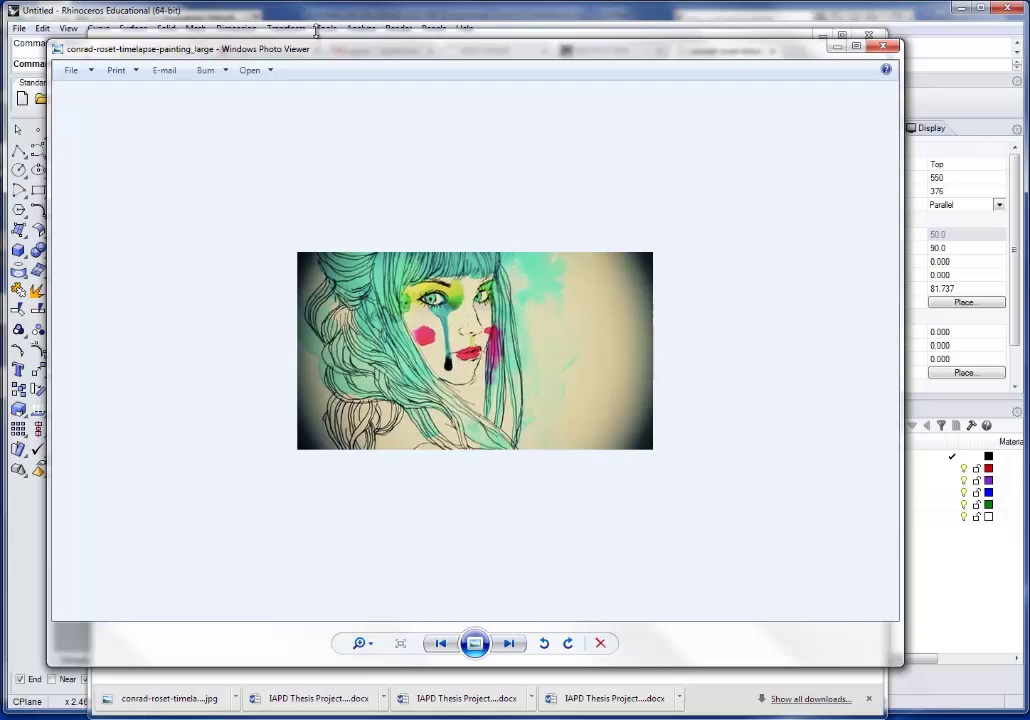
key("alt+Tab")
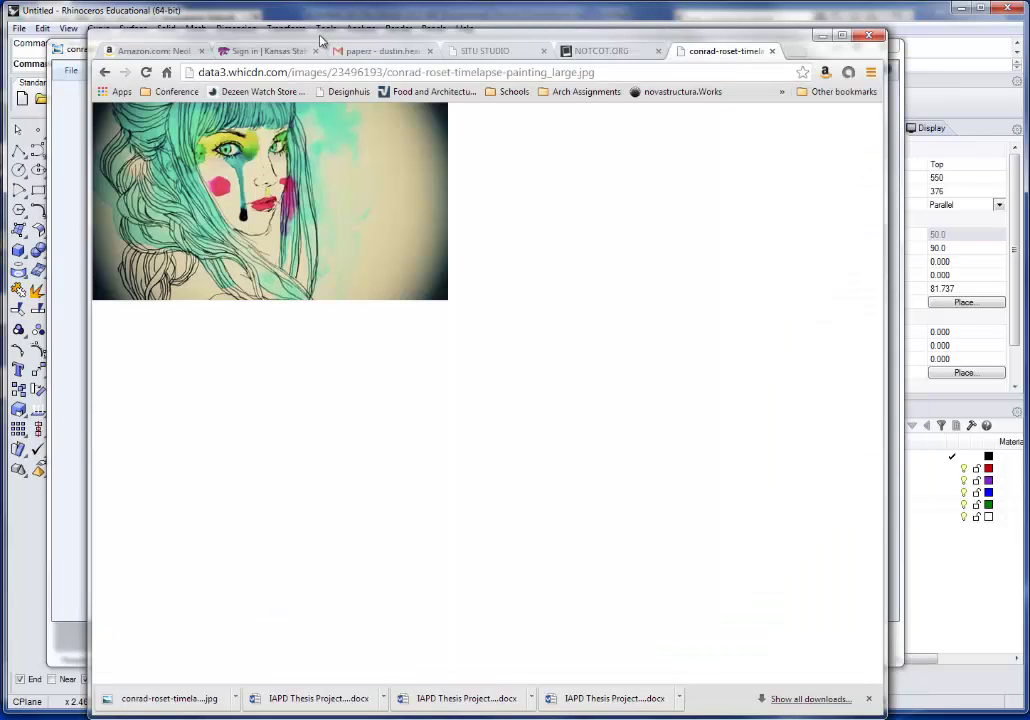
left_click(600, 50)
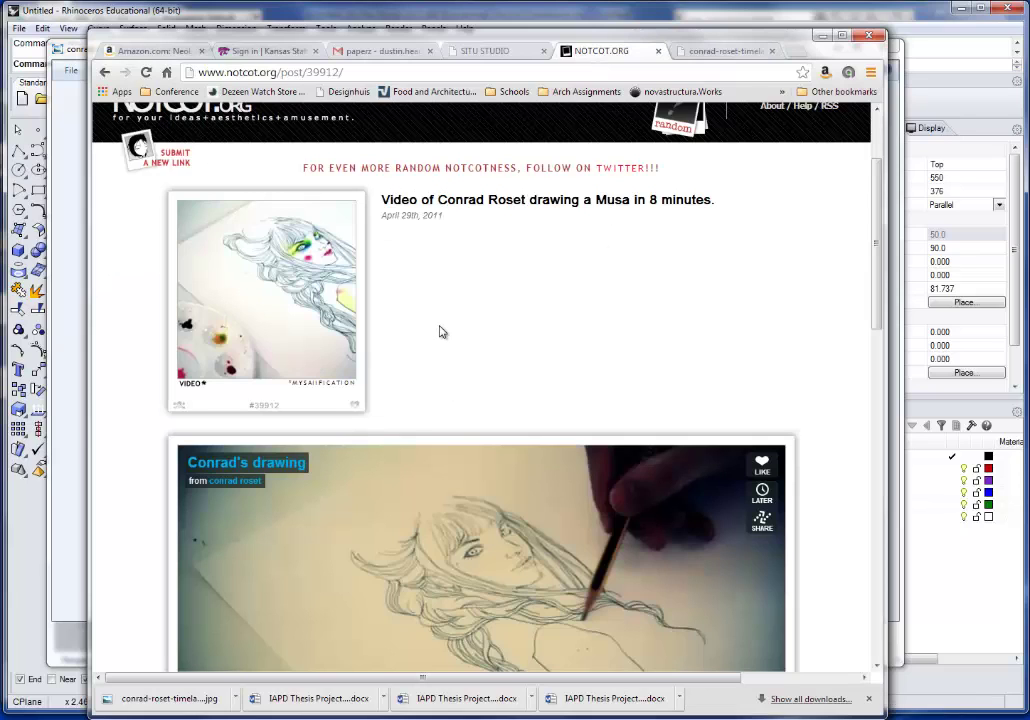
left_click(720, 50)
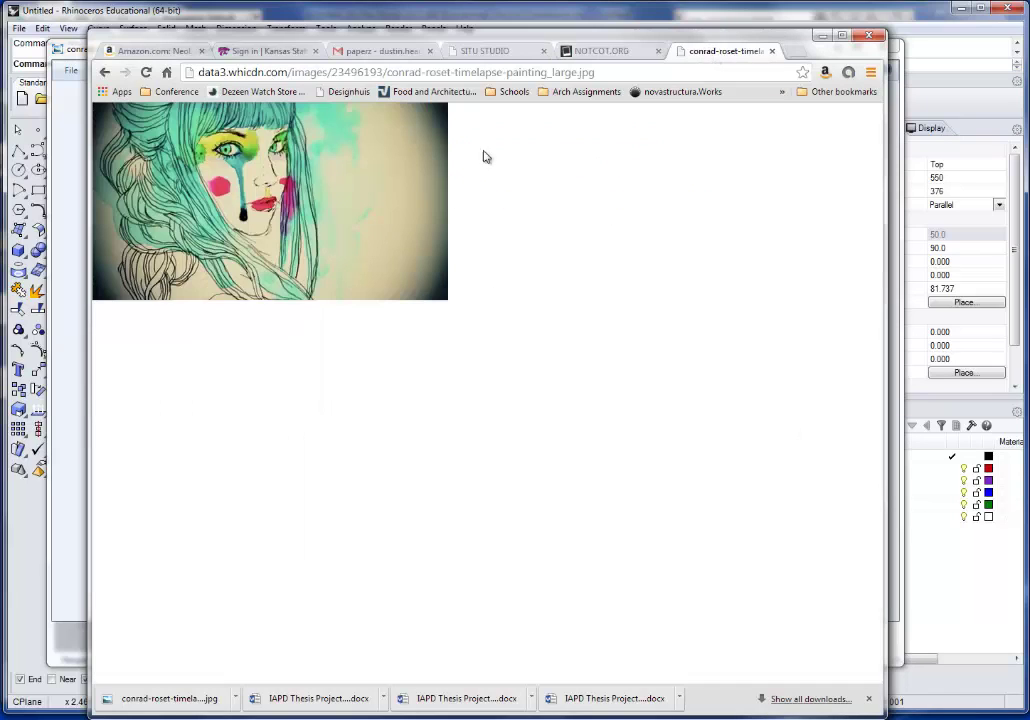
Minimize Chrome and bring the conrad-roset portrait in Photo Viewer back over Rhino.
left_click(824, 36)
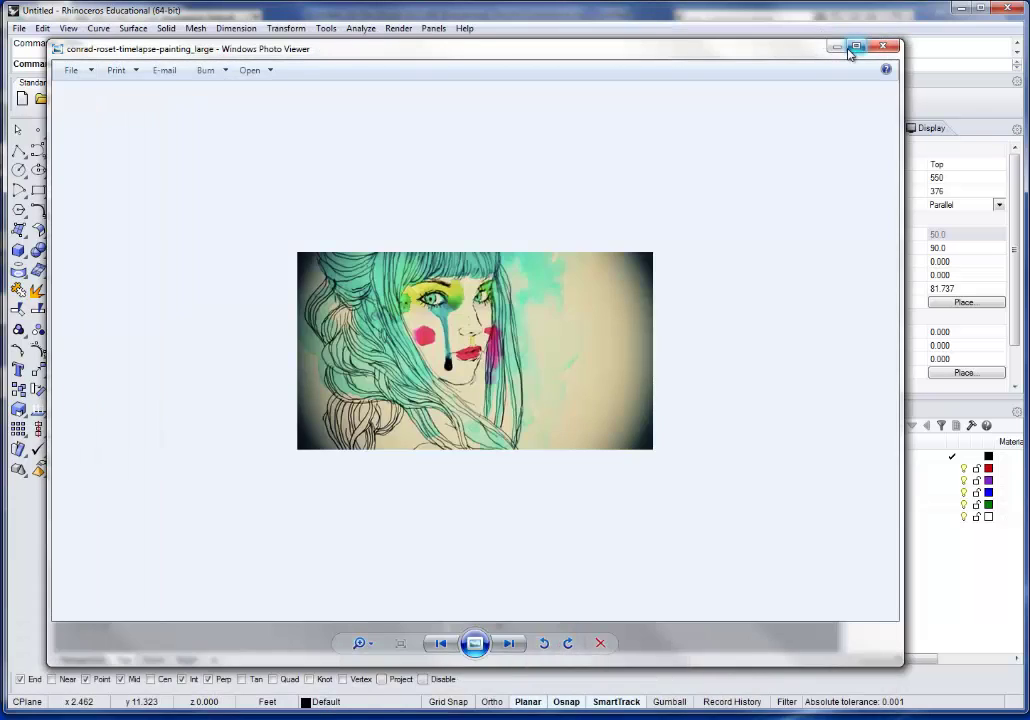
left_click(835, 47)
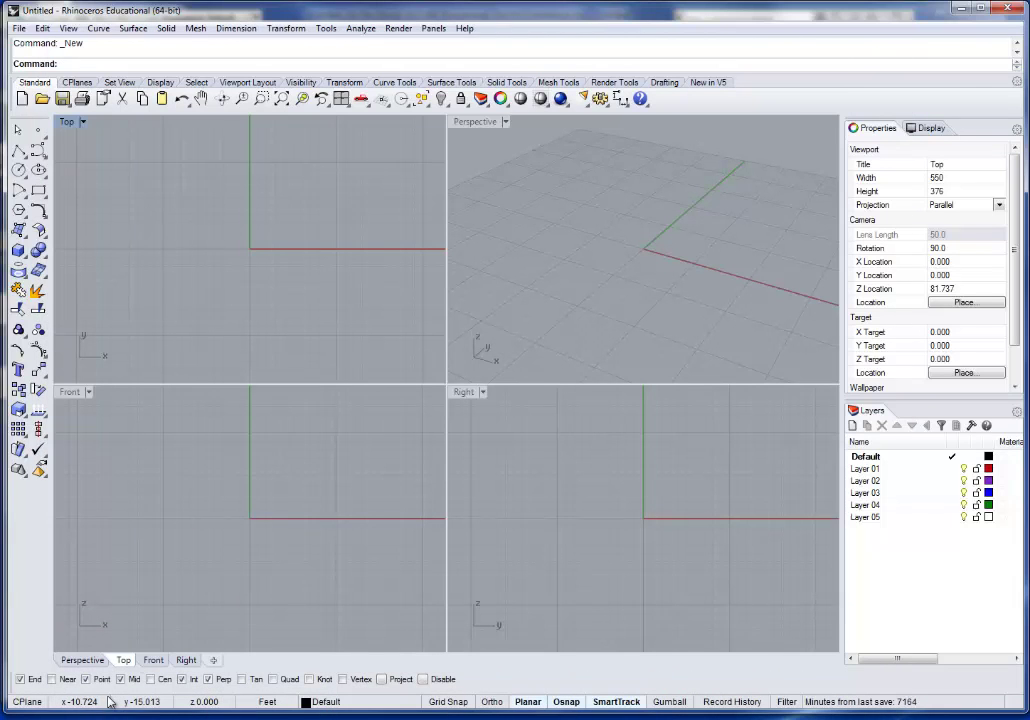
key("alt+Tab")
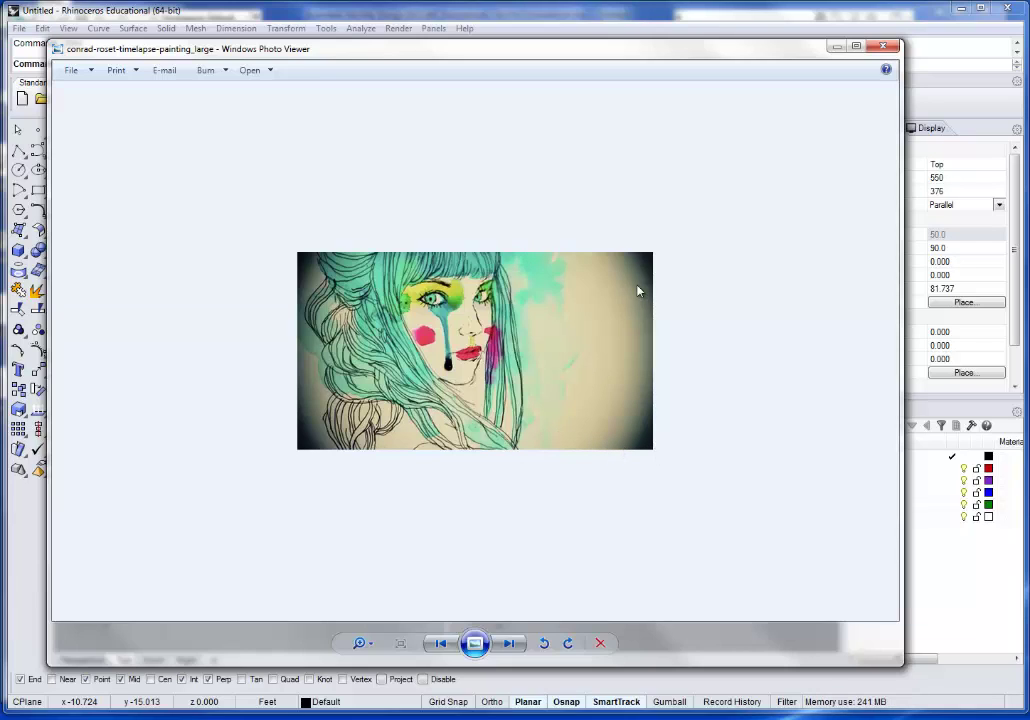
Draw a Corner to Corner rectangular plane surface with two corners in the Top viewport.
left_click(805, 7)
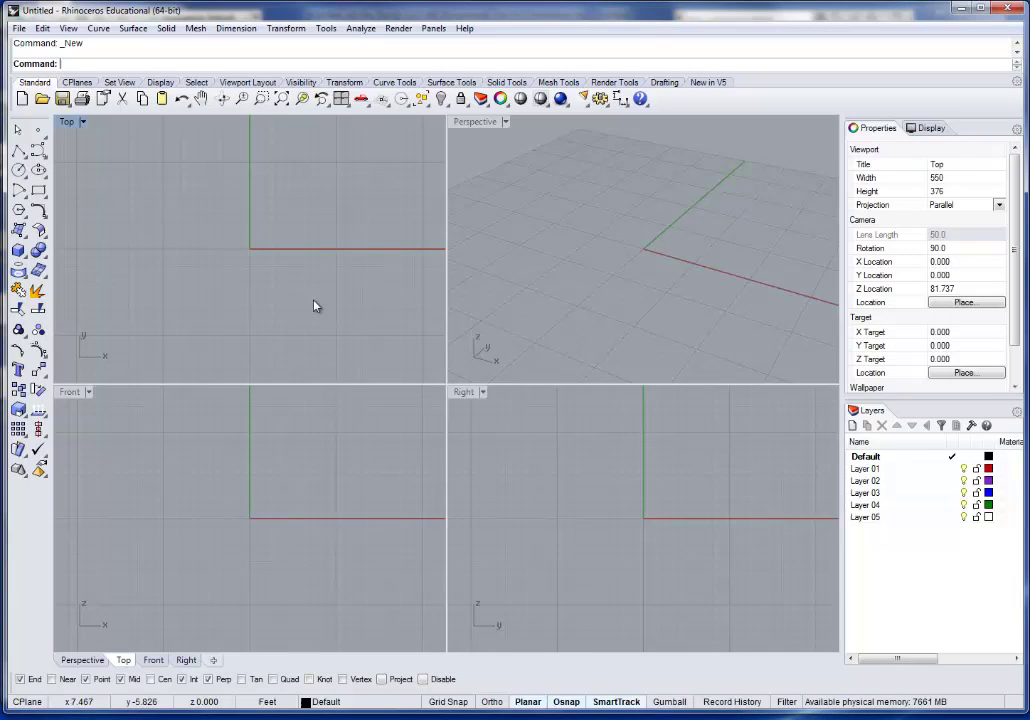
left_click(17, 233)
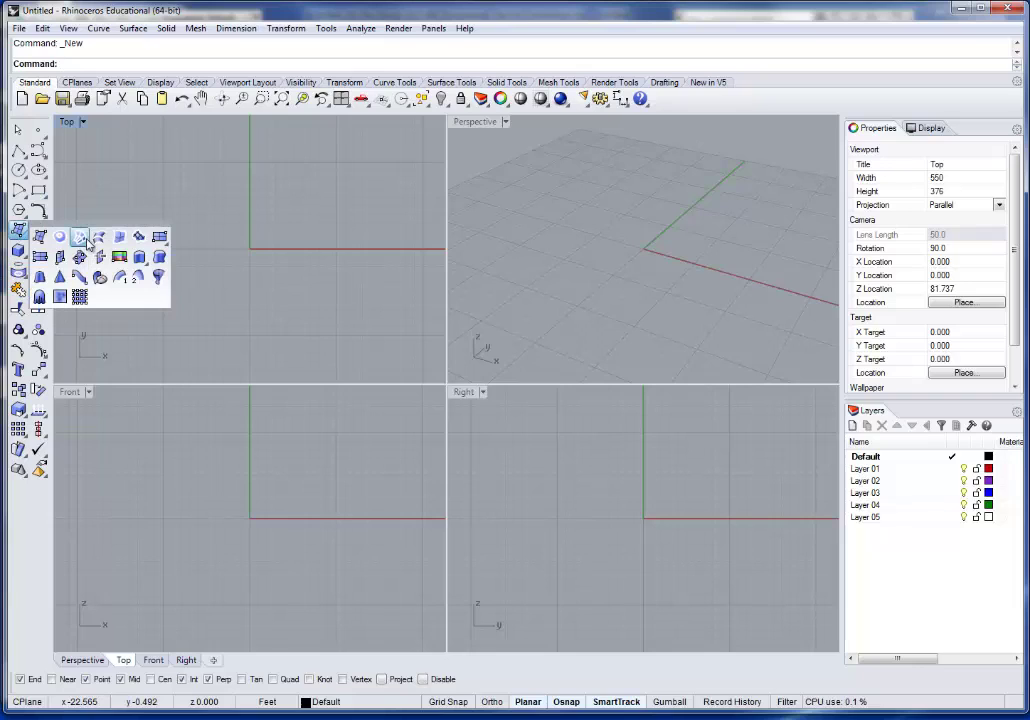
left_click(162, 237)
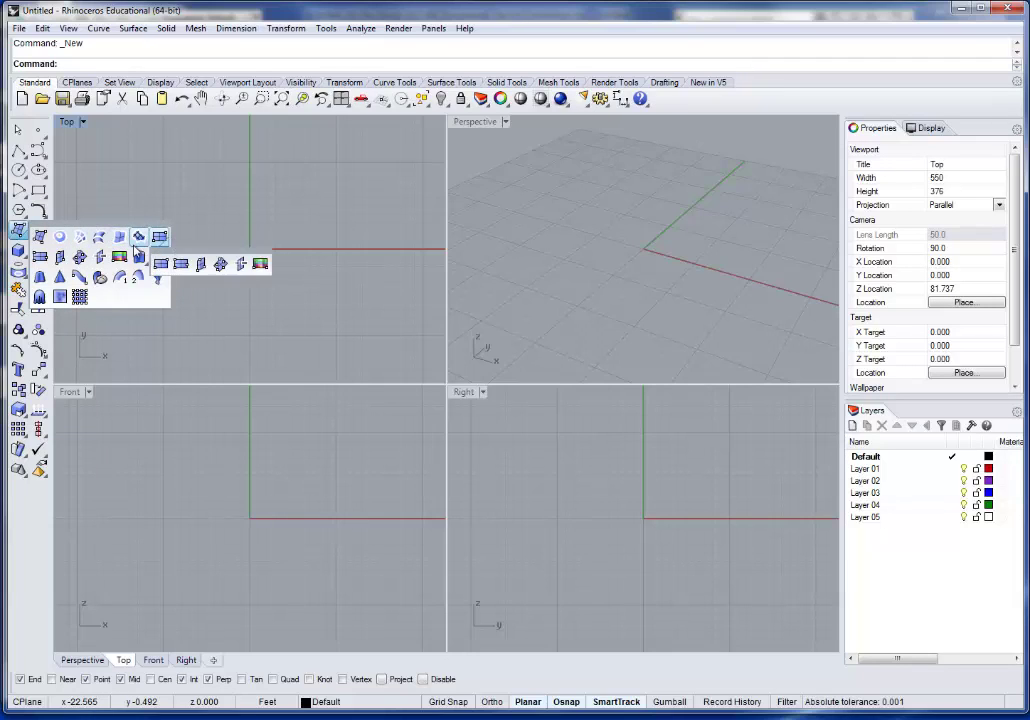
left_click(161, 263)
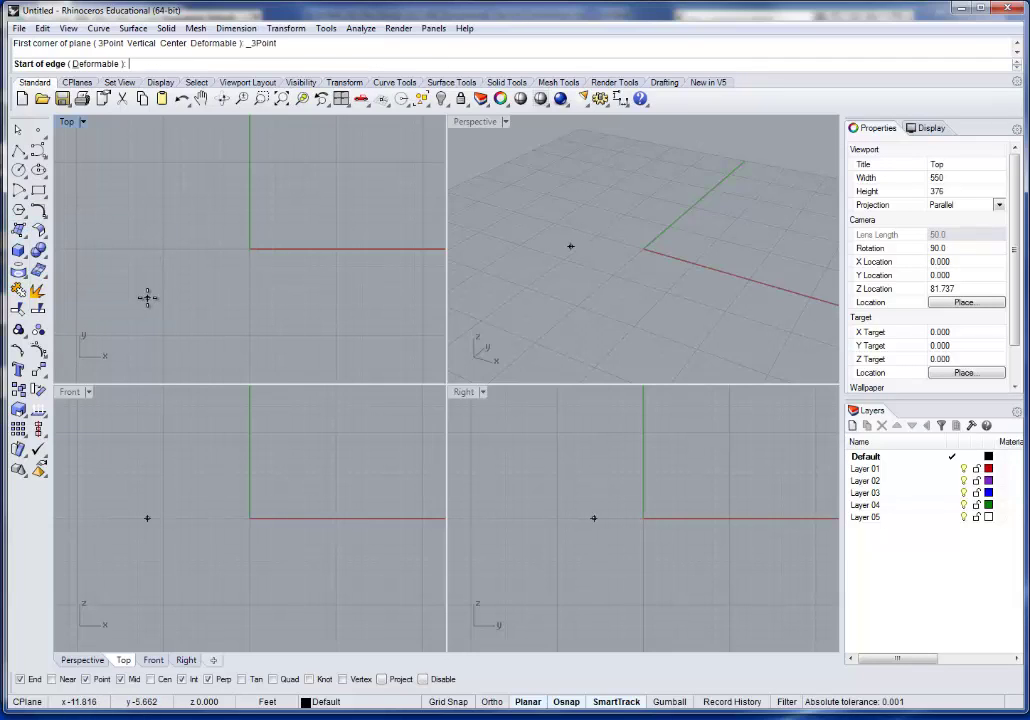
key("Escape")
left_click(17, 231)
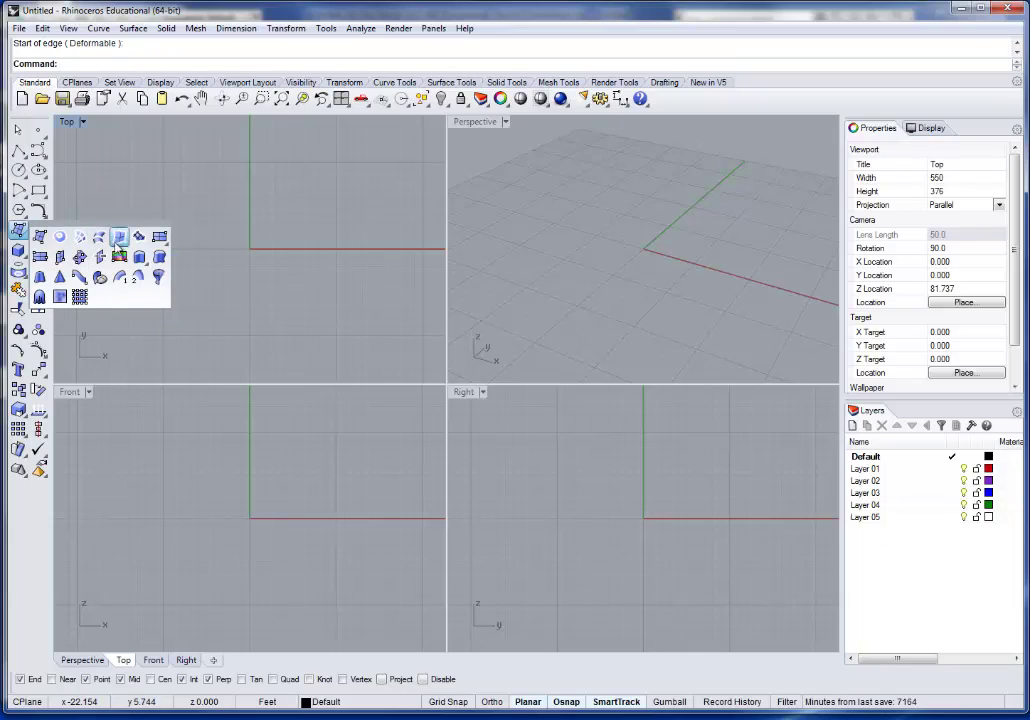
left_click(159, 237)
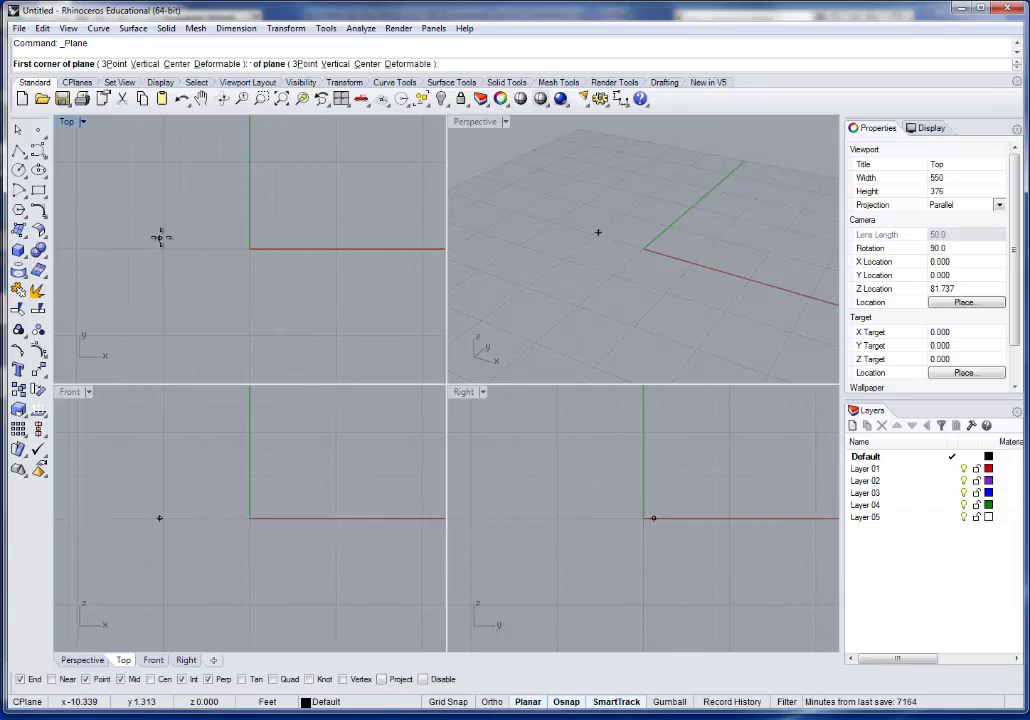
left_click(137, 325)
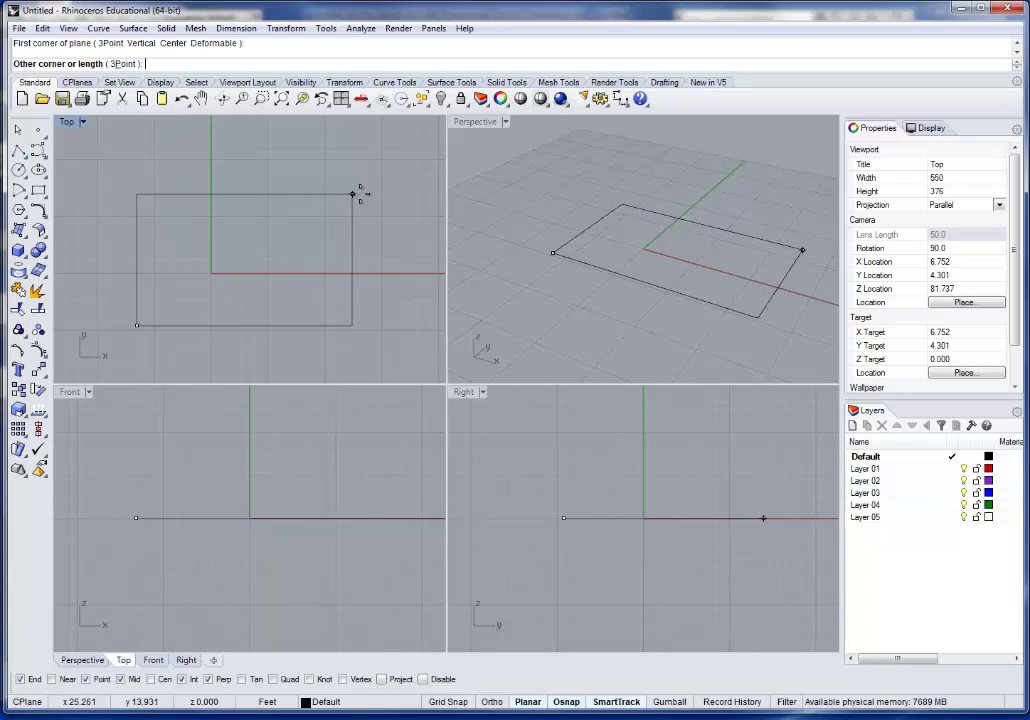
left_click(361, 195)
Bend the selected plane in the Front view using a spine and a bend-through point.
left_click(570, 223)
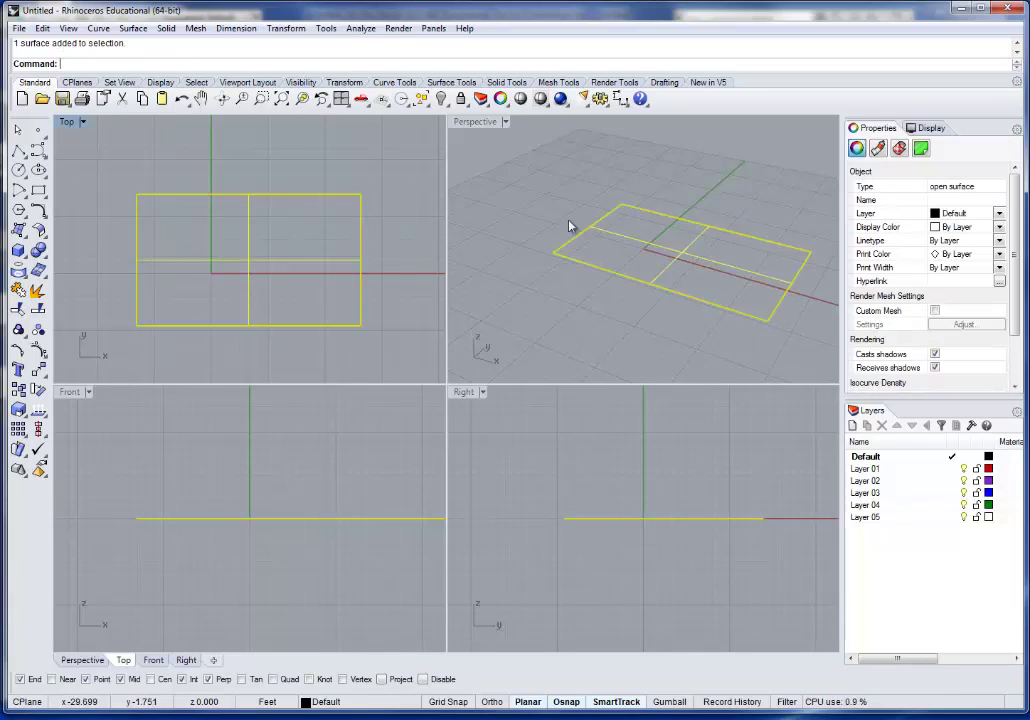
scroll(614, 283, "down", 3)
right_click_drag(614, 283, 505, 273)
scroll(524, 285, "up", 5)
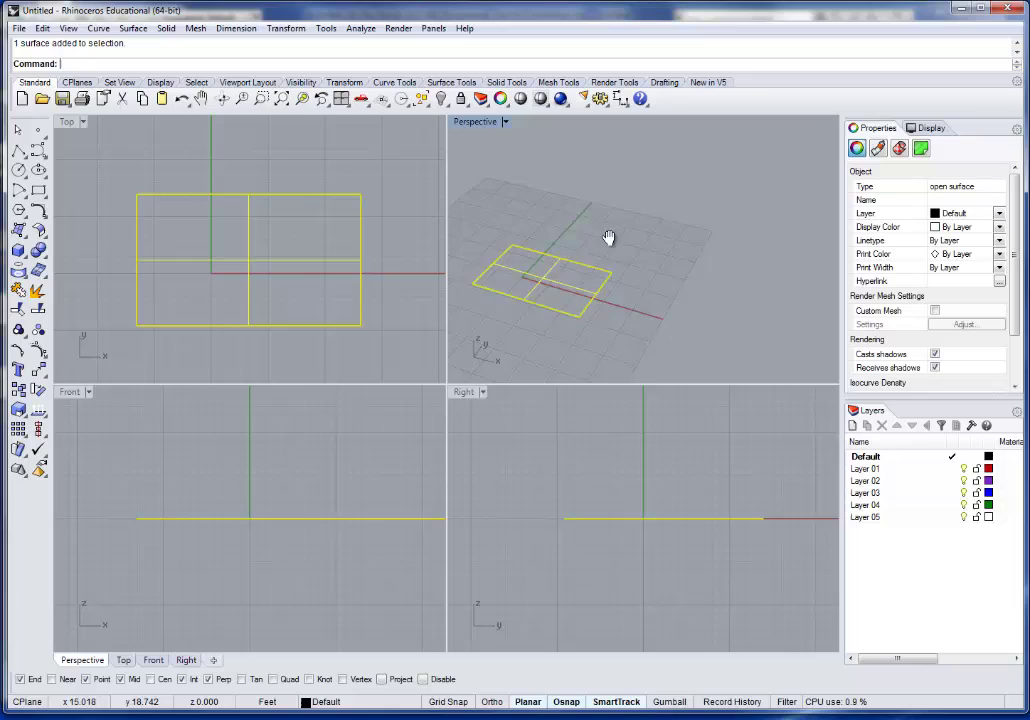
scroll(202, 545, "down", 3)
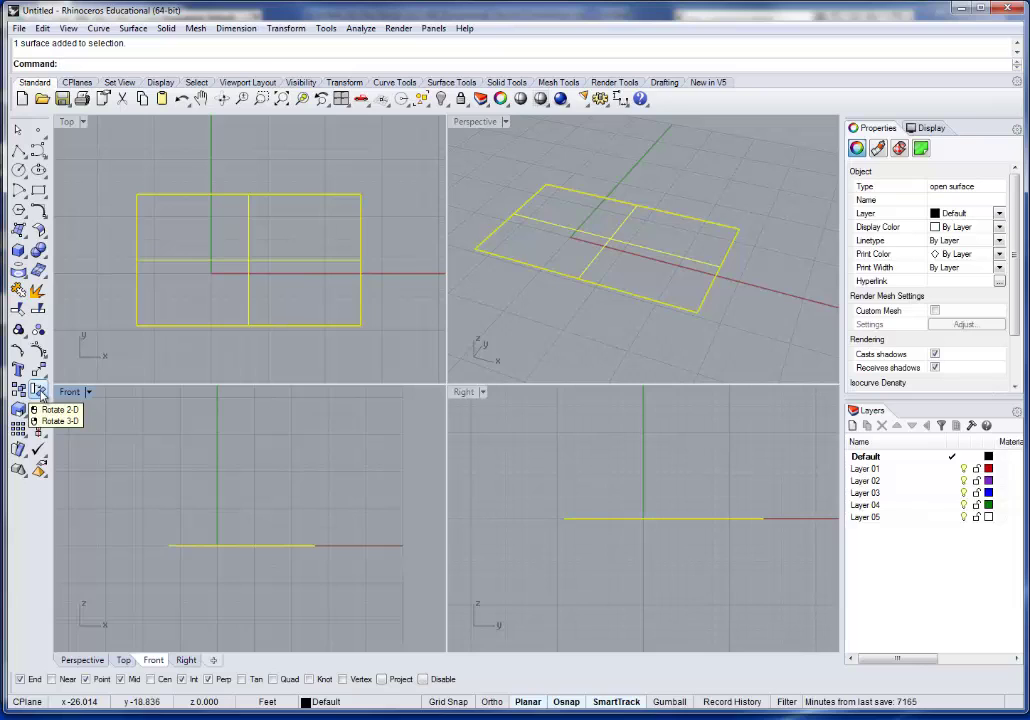
type("Bend")
key("Return")
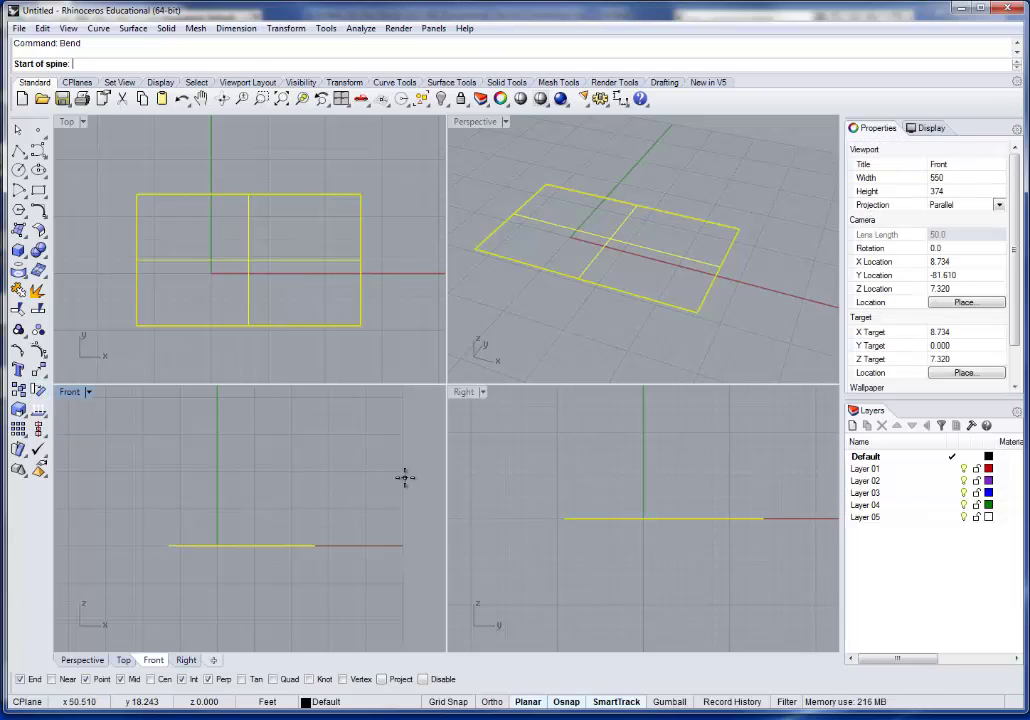
left_click(148, 555)
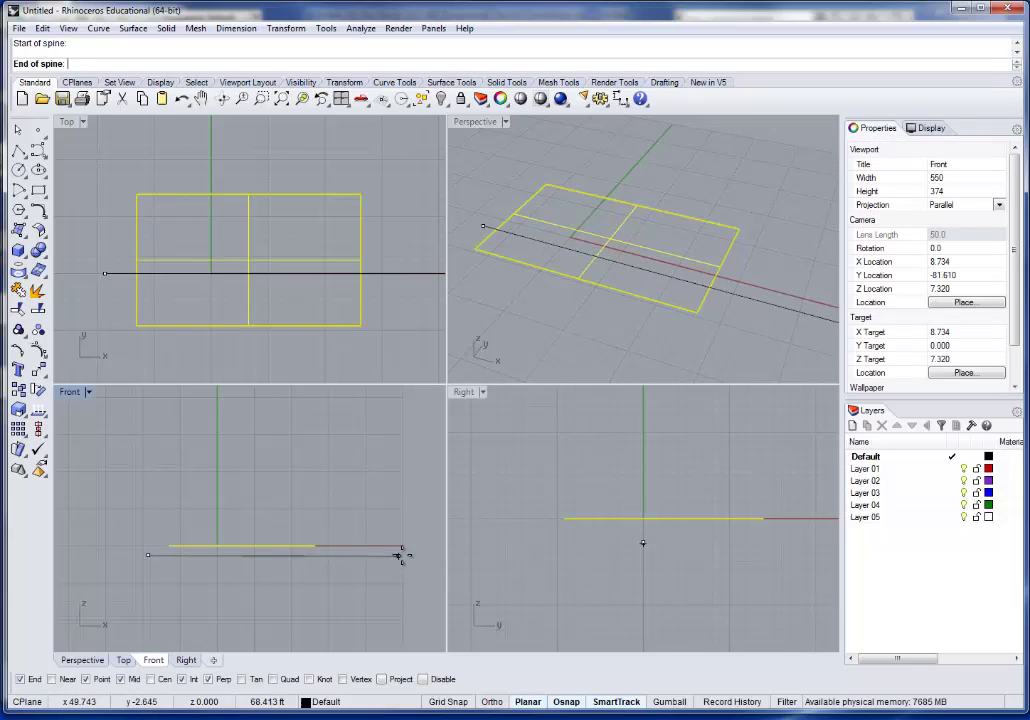
left_click(401, 555)
left_click(268, 447)
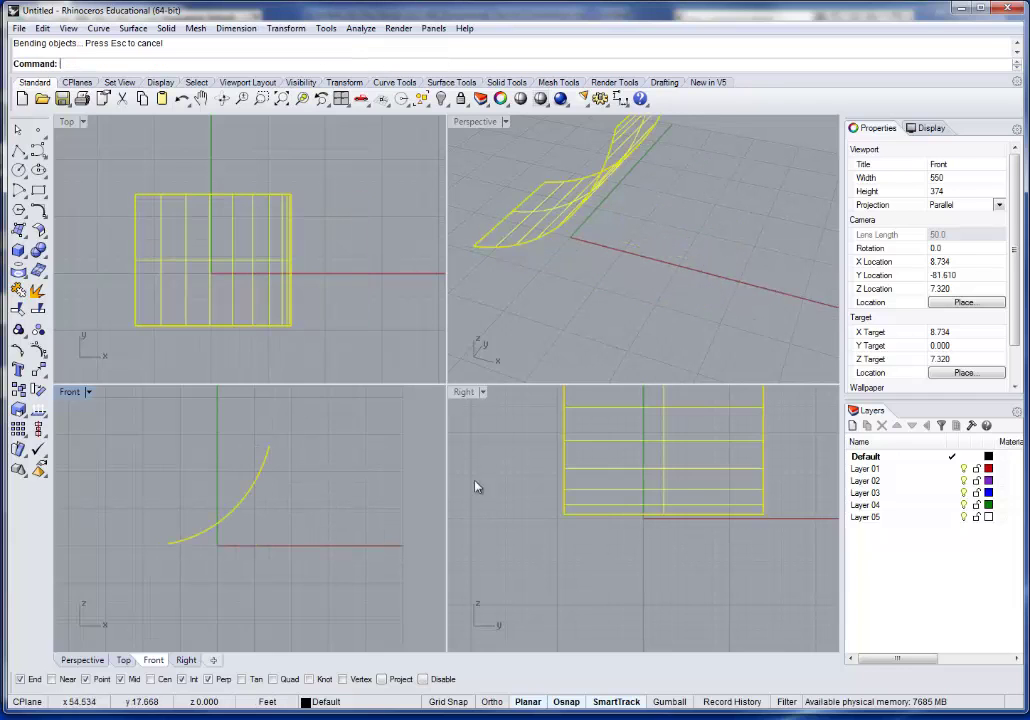
Bend the plane a second time along a spine in the Right view.
right_click(674, 500)
left_click(632, 515)
left_click(735, 494)
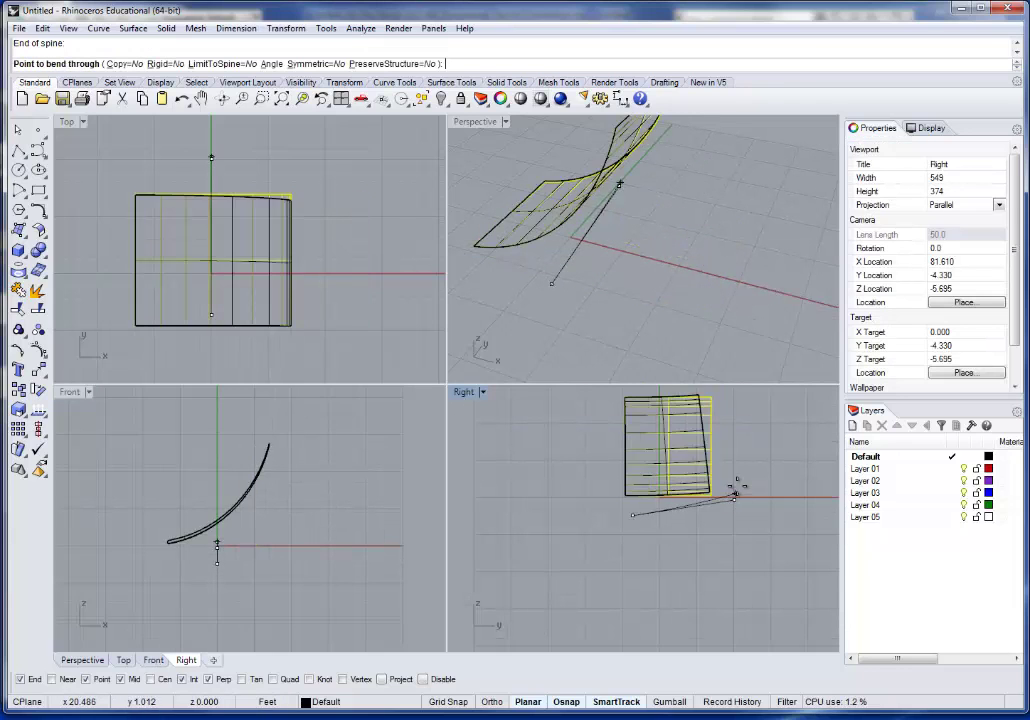
left_click(743, 500)
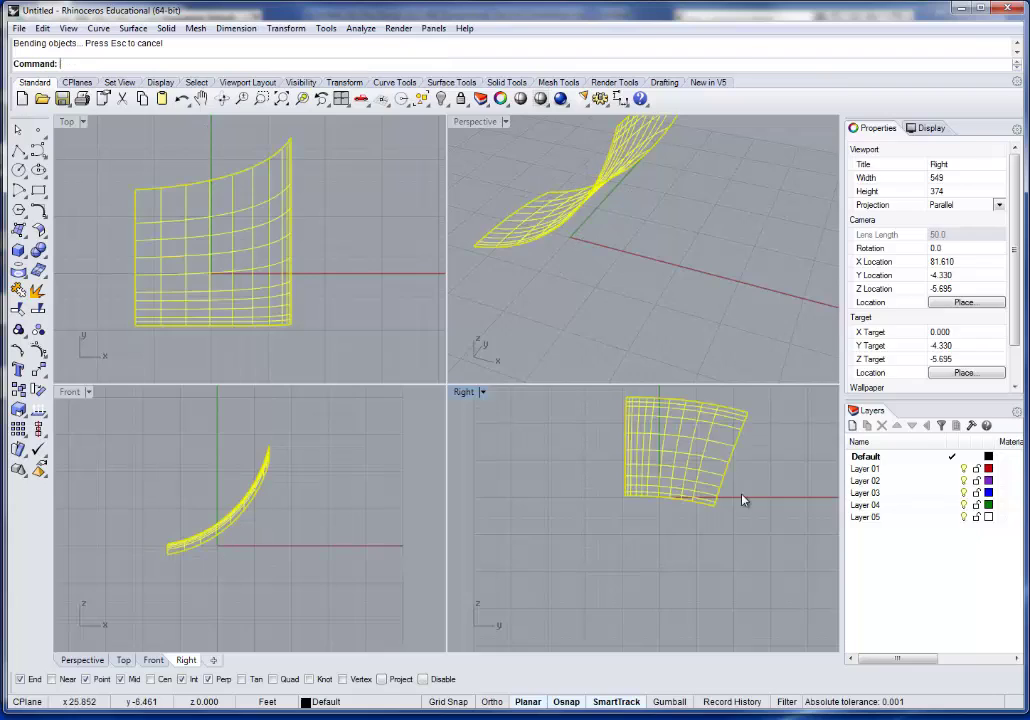
Rotate the bent surface in the Right view so it stands upright, then reselect it.
left_click(460, 190)
right_click_drag(460, 190, 592, 295)
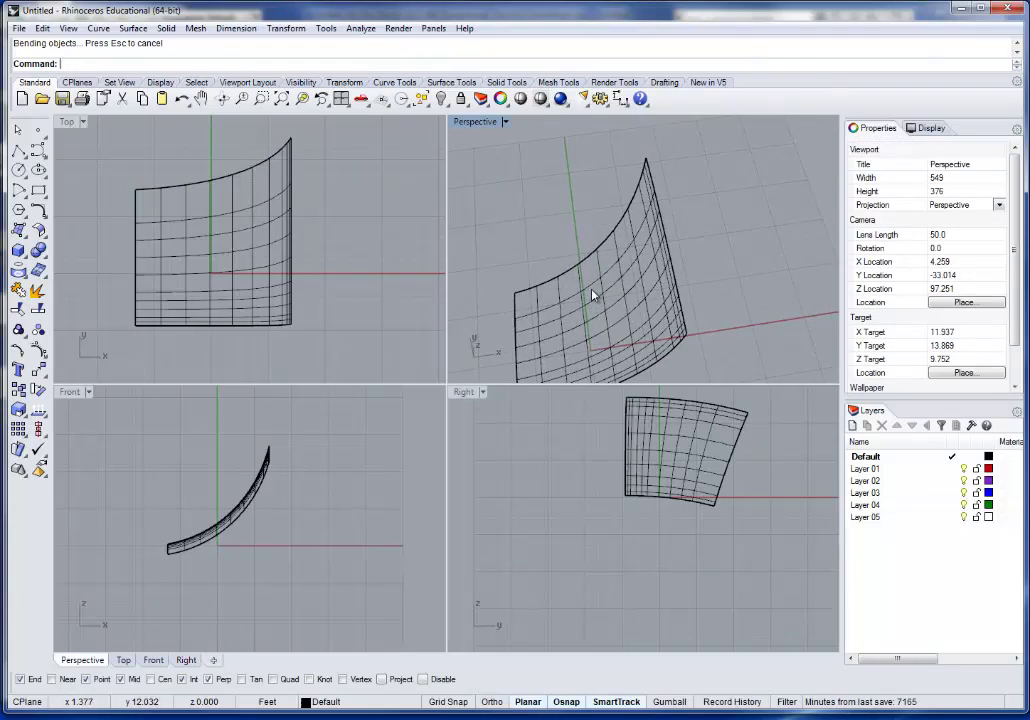
scroll(598, 290, "down", 4)
left_click(602, 304)
scroll(504, 541, "down", 3)
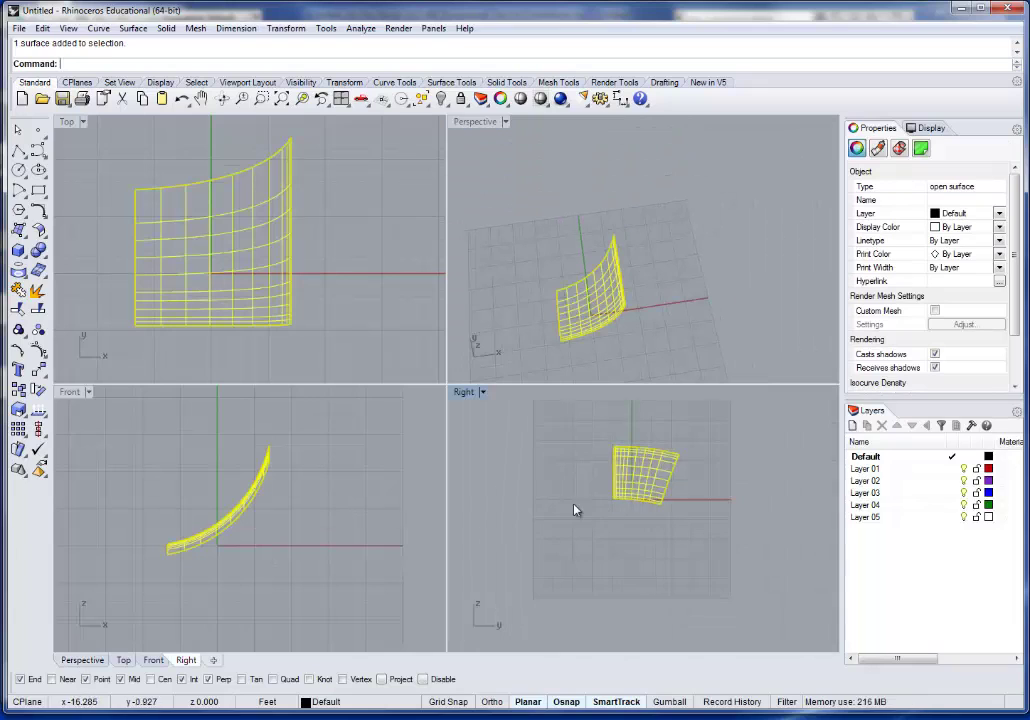
left_click(35, 311)
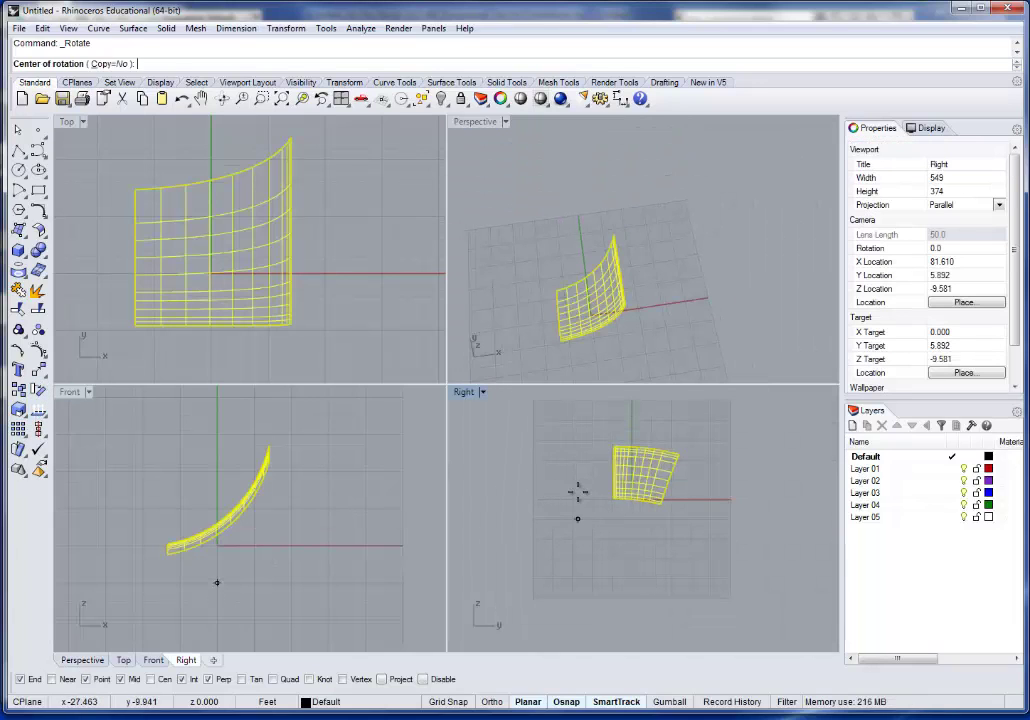
left_click(575, 488)
left_click(530, 520)
left_click(554, 490)
right_click_drag(673, 212, 690, 310)
left_click(778, 369)
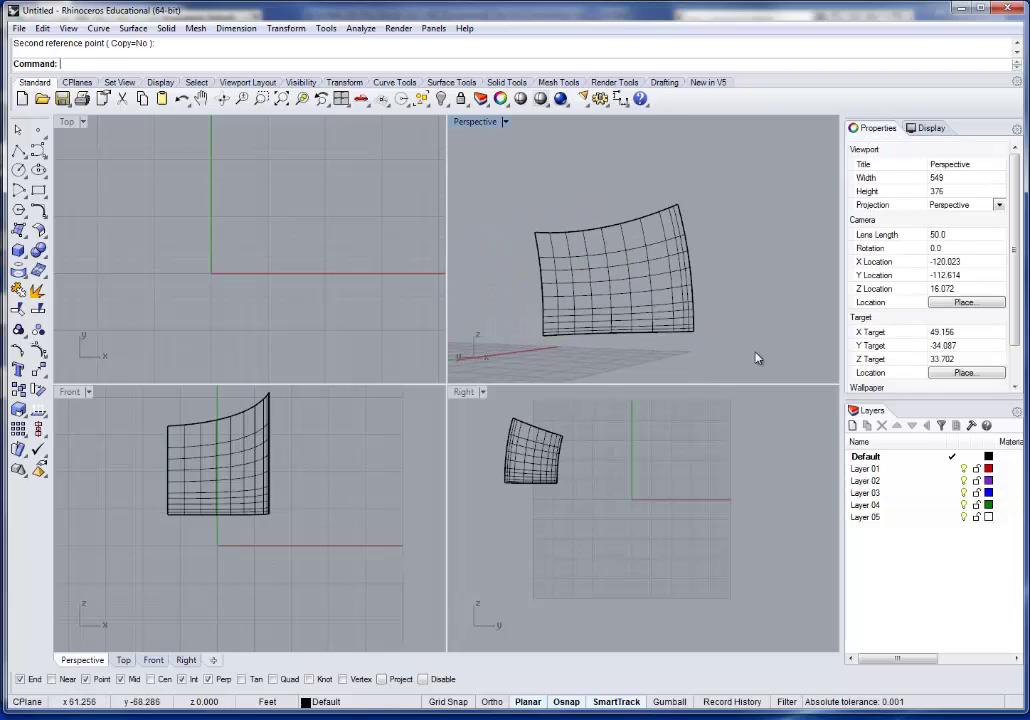
left_click(632, 264)
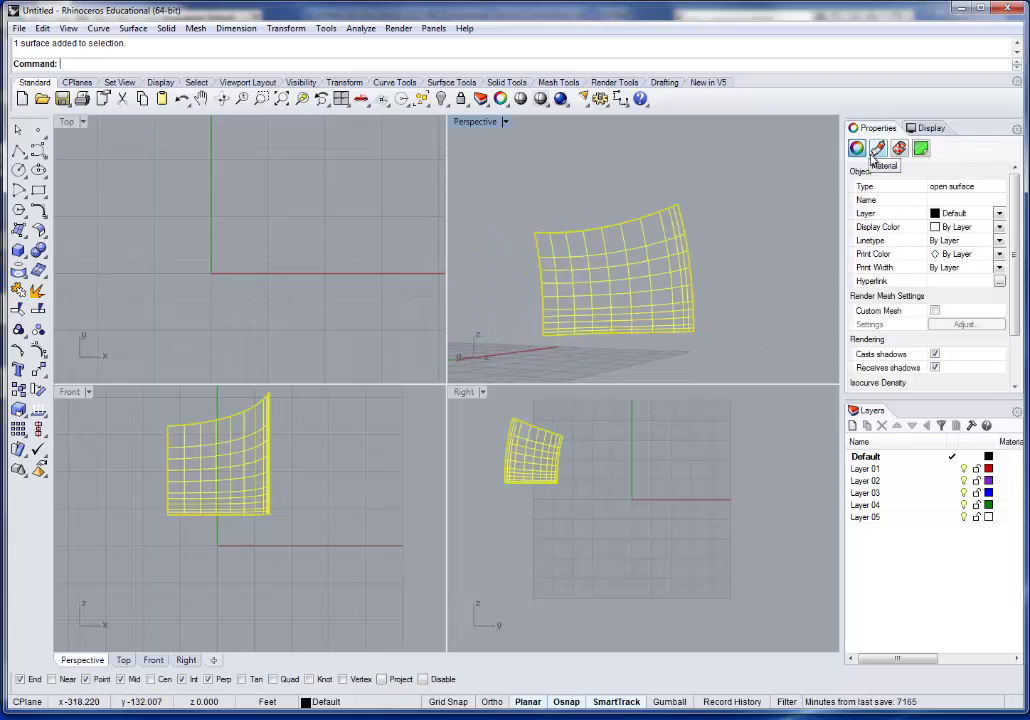
Set material assignment to Object and load conrad-roset-timelapse-painting_large from the Desktop as Color texture.
left_click(879, 148)
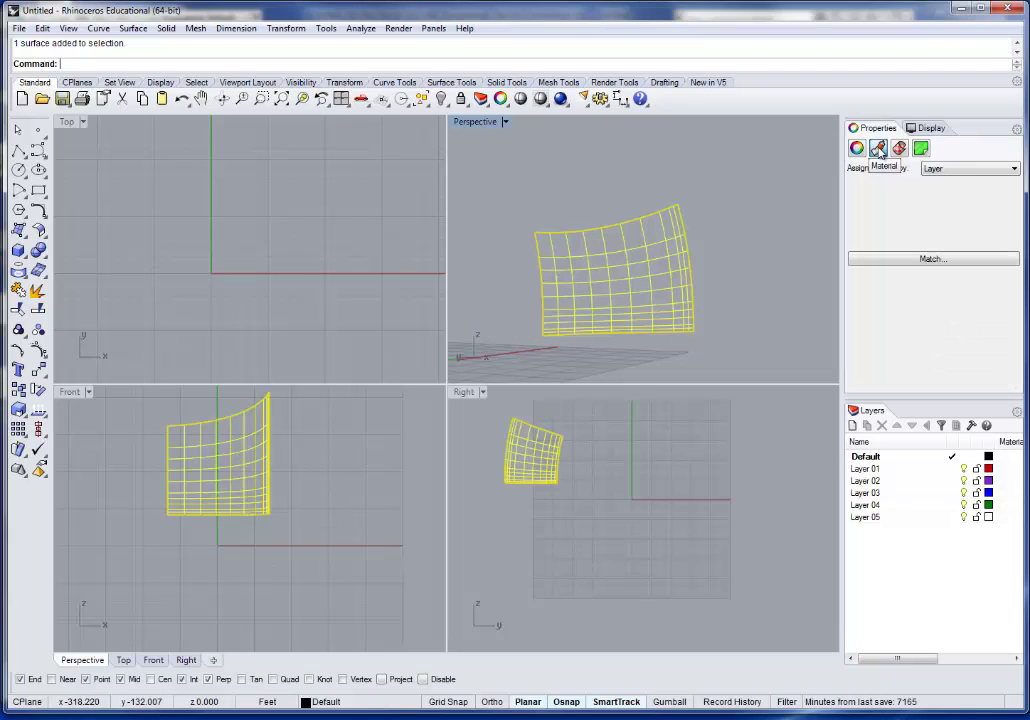
left_click(972, 169)
left_click(933, 200)
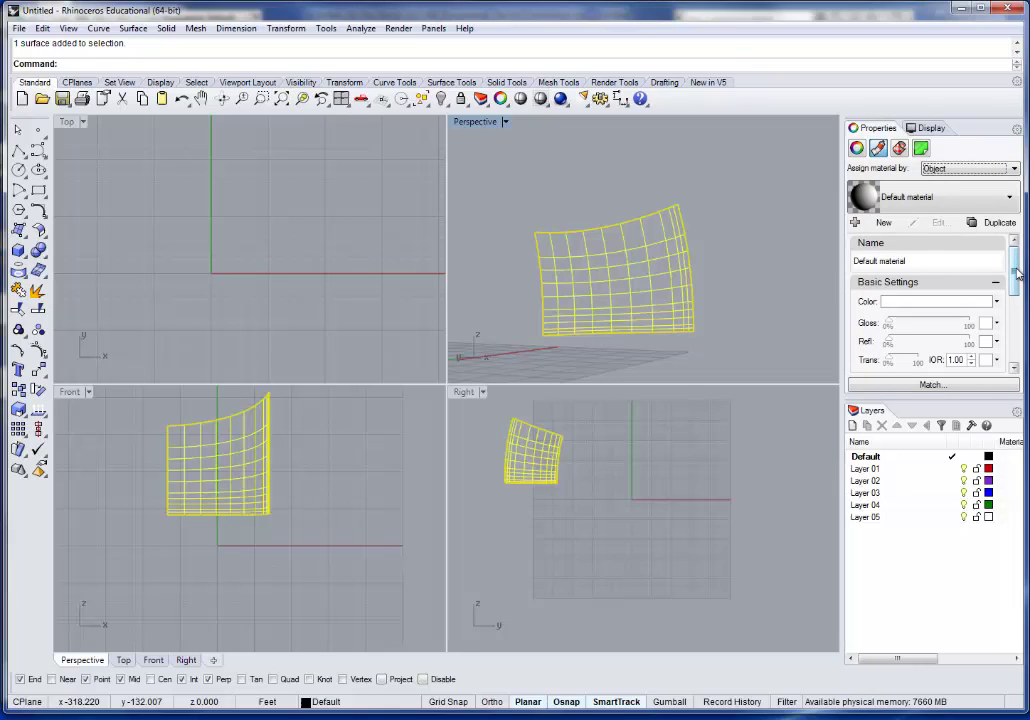
left_click_drag(1015, 274, 1015, 311)
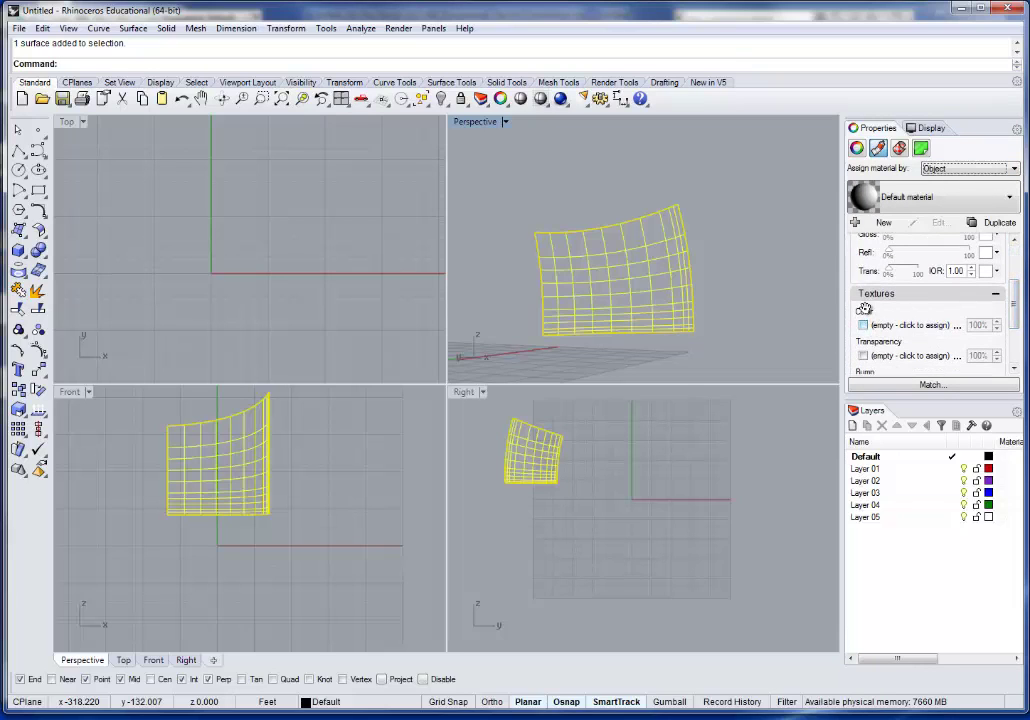
left_click(864, 325)
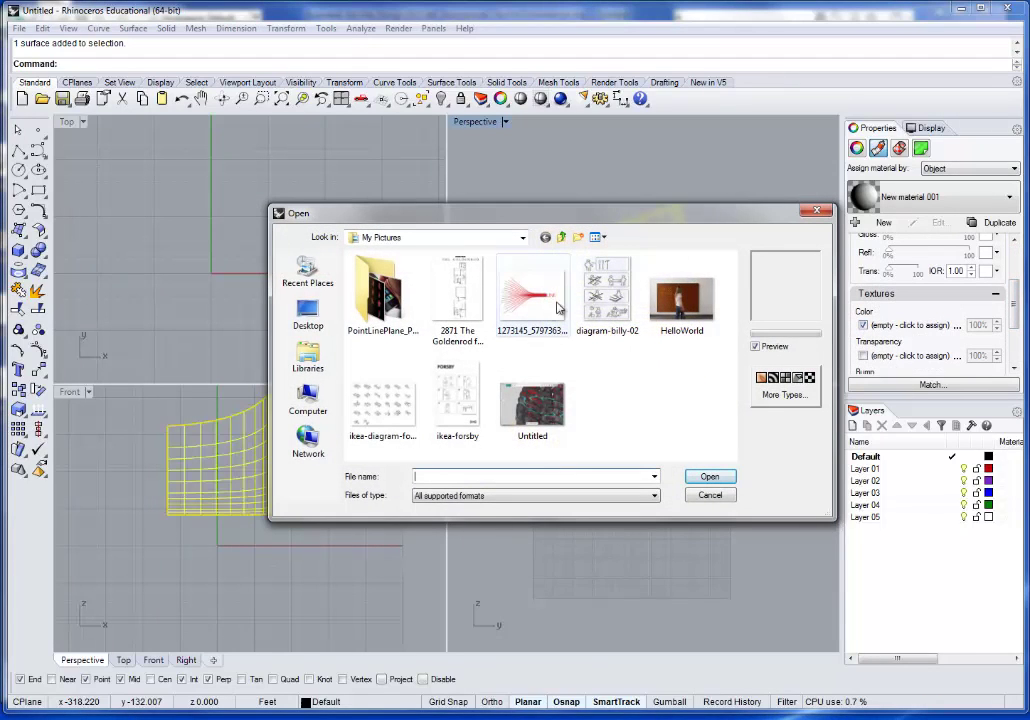
left_click(308, 314)
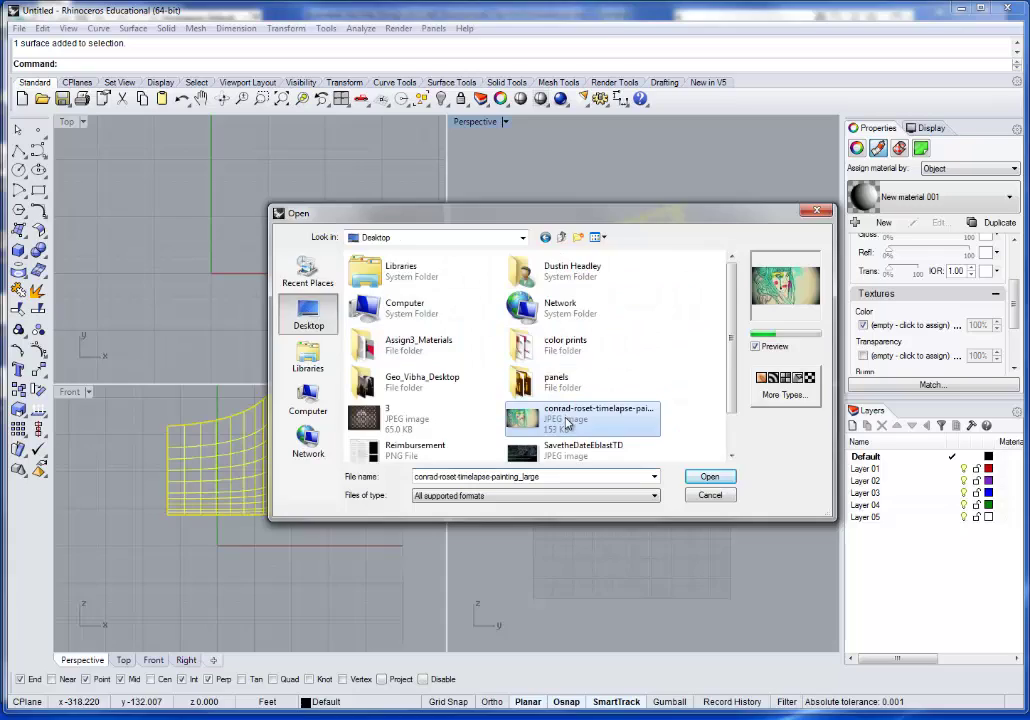
double_click(556, 420)
Render the Perspective view to preview the textured surface, then close the render.
left_click(646, 361)
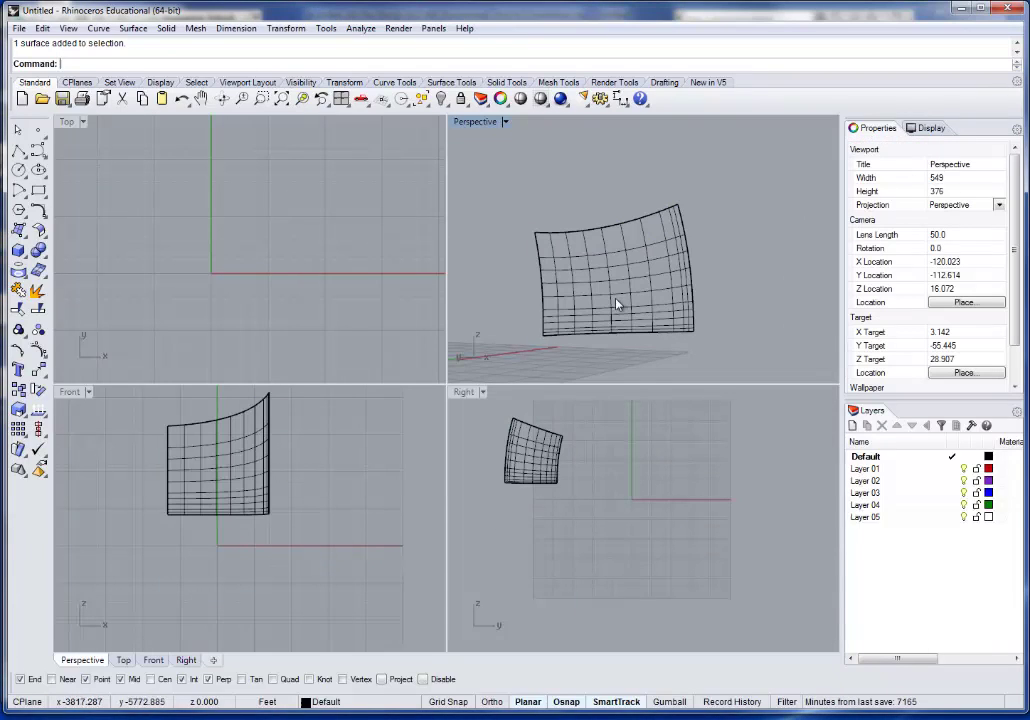
scroll(608, 310, "up", 4)
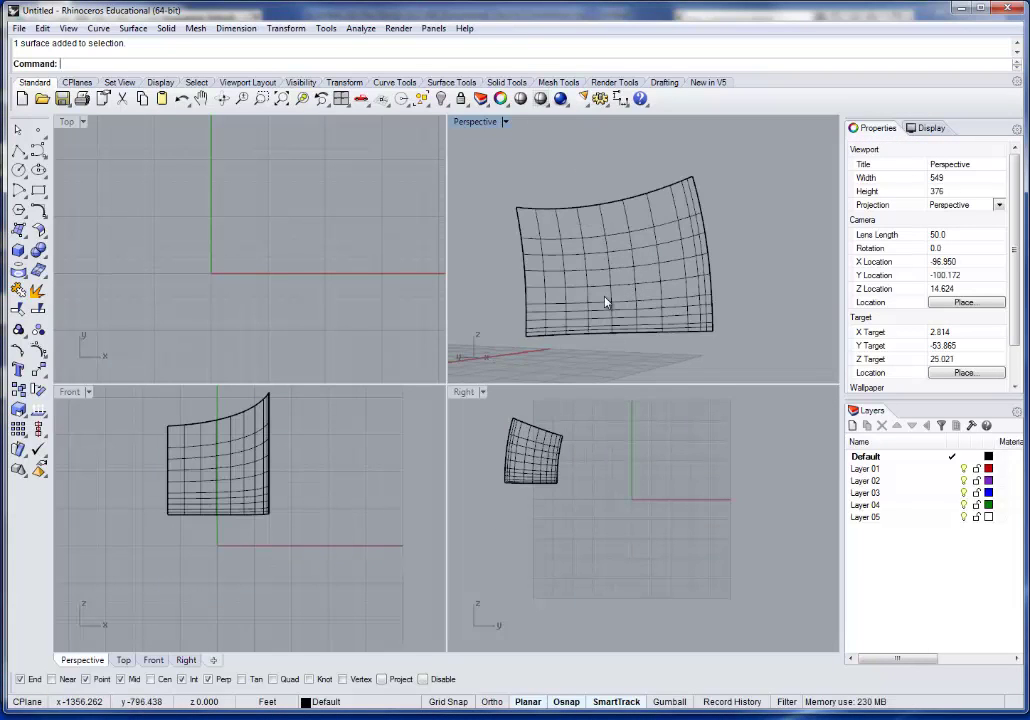
left_click(544, 101)
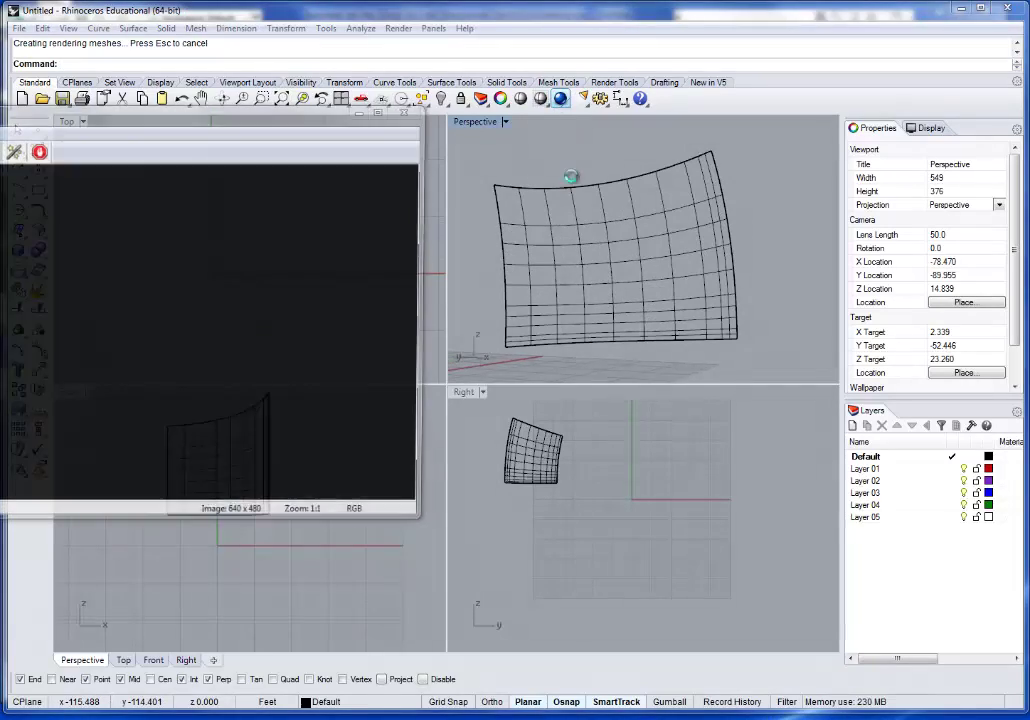
left_click_drag(268, 124, 609, 148)
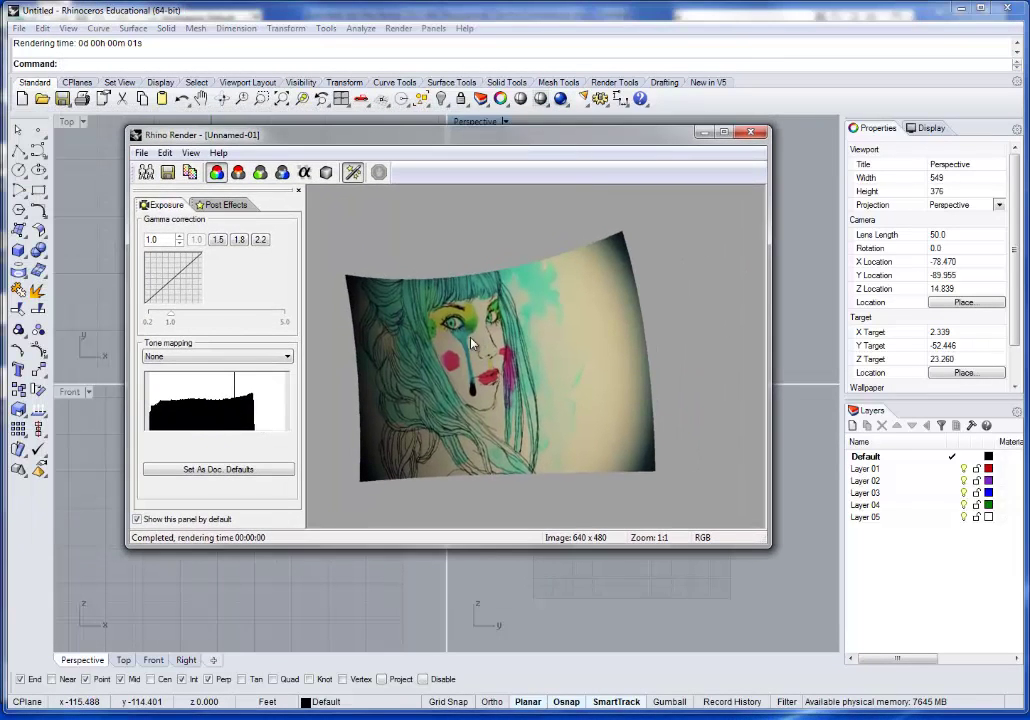
left_click(751, 131)
Orbit to a new angle, render again, close it, and reselect the curved surface.
right_click_drag(766, 260, 607, 297)
left_click(444, 99)
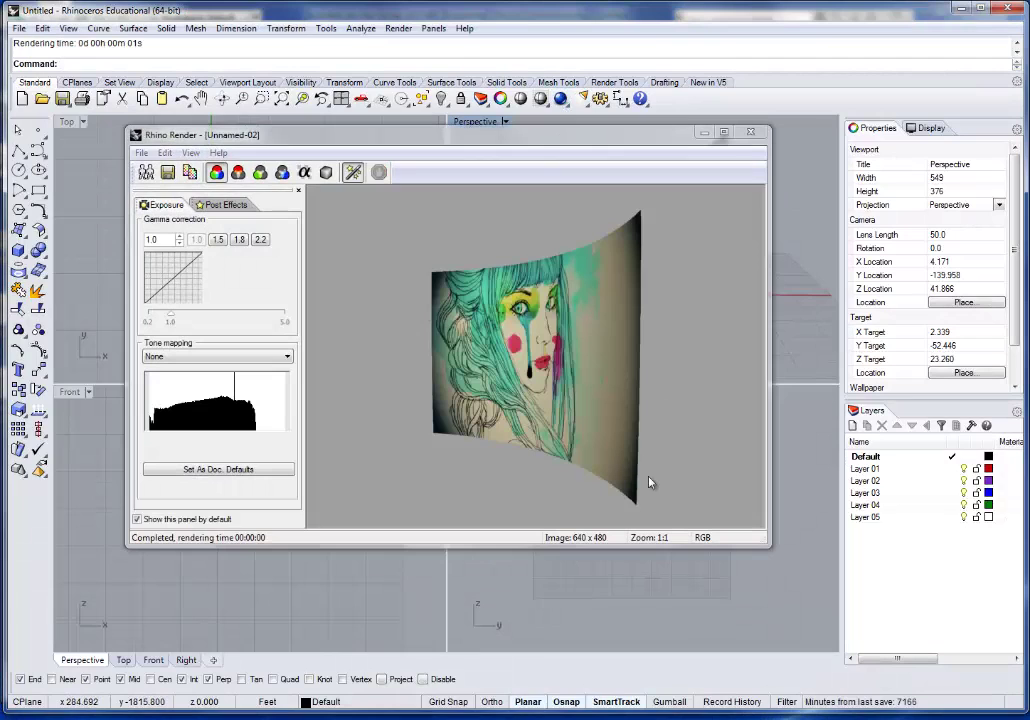
left_click(750, 134)
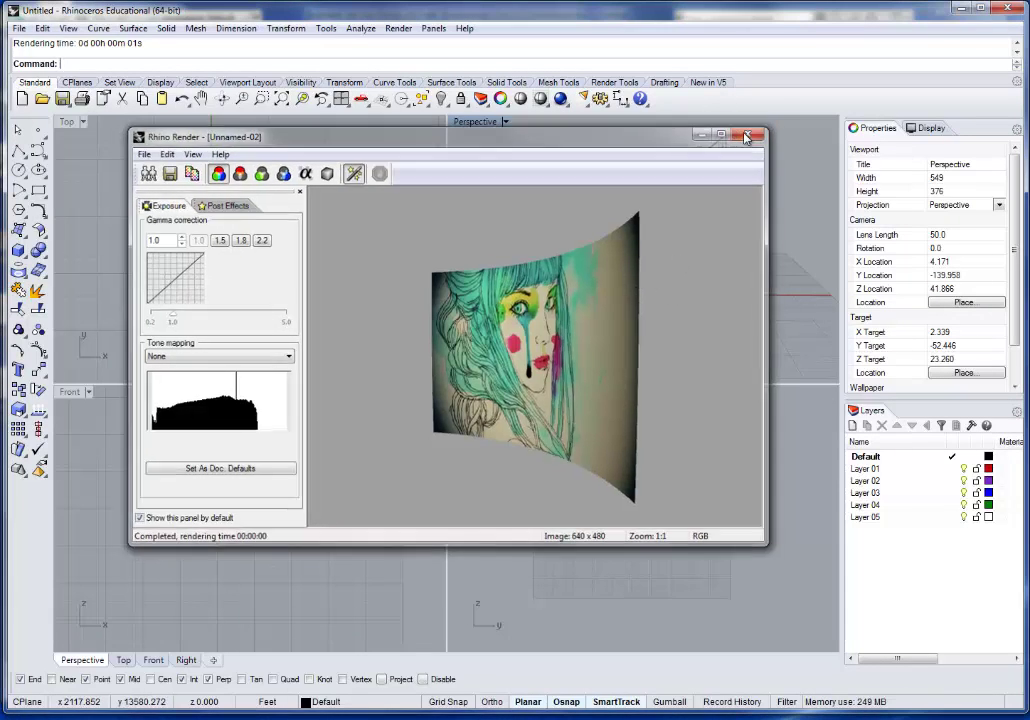
left_click(634, 234)
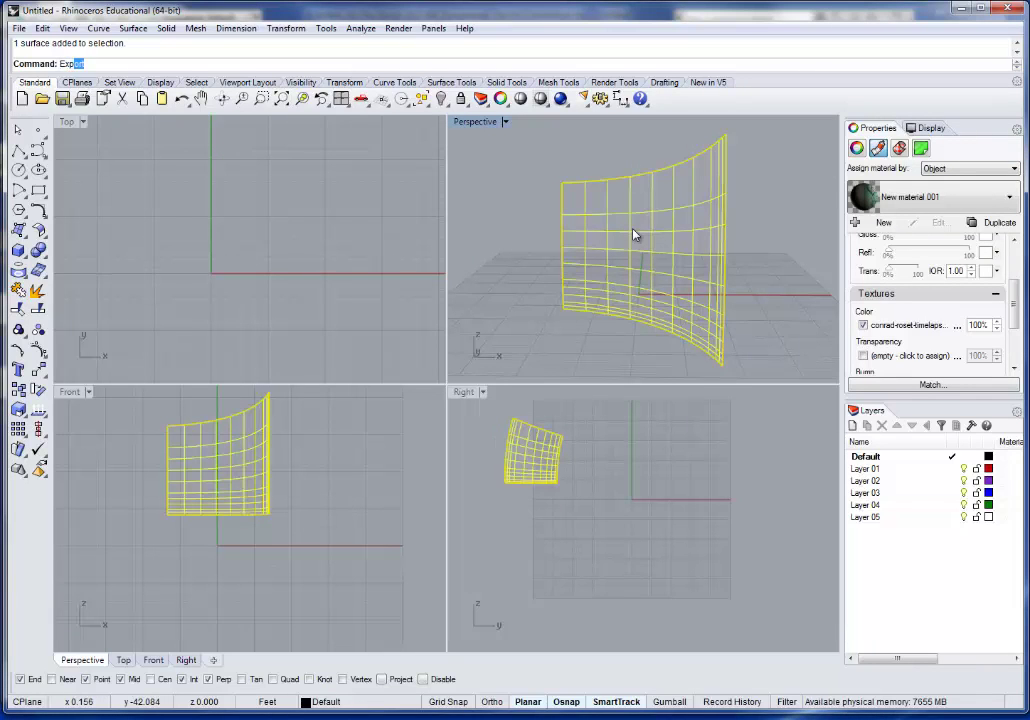
Export the surface to the Desktop as ProjectionConradRoset in 3D Studio (*.3ds) format with default mesh options.
type("ort")
key("Return")
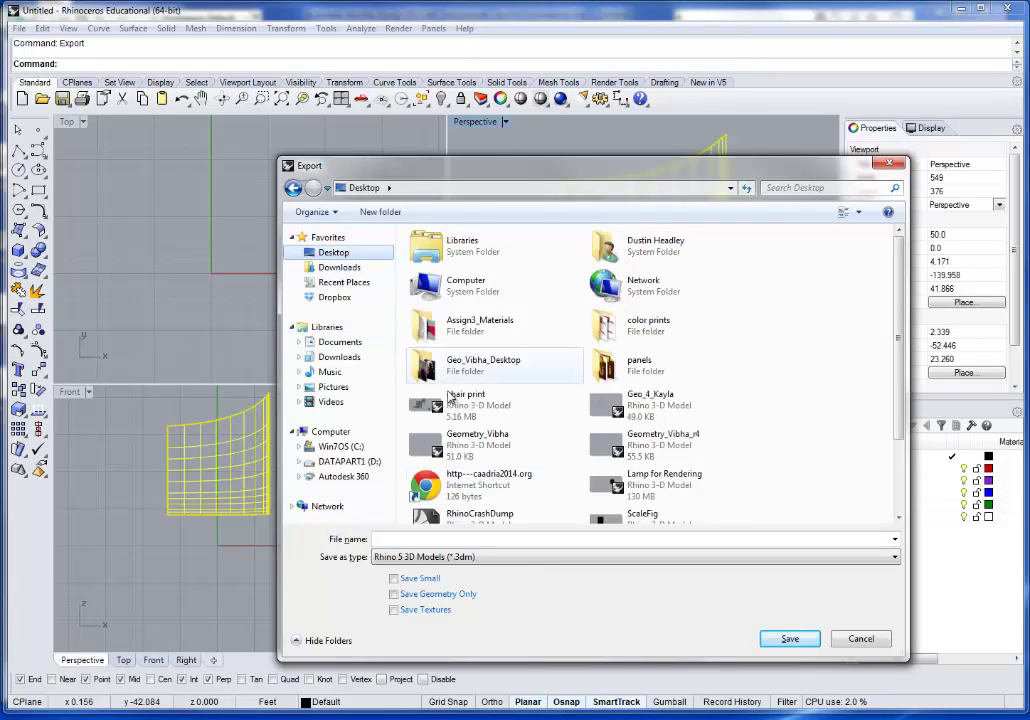
left_click(485, 557)
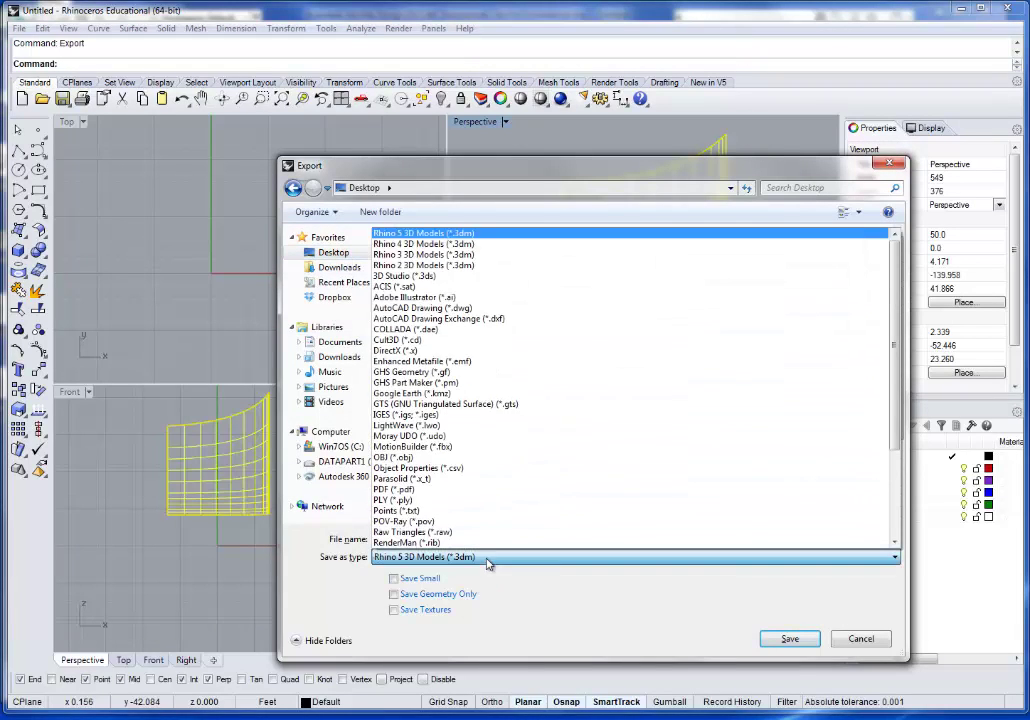
left_click(432, 278)
left_click(478, 542)
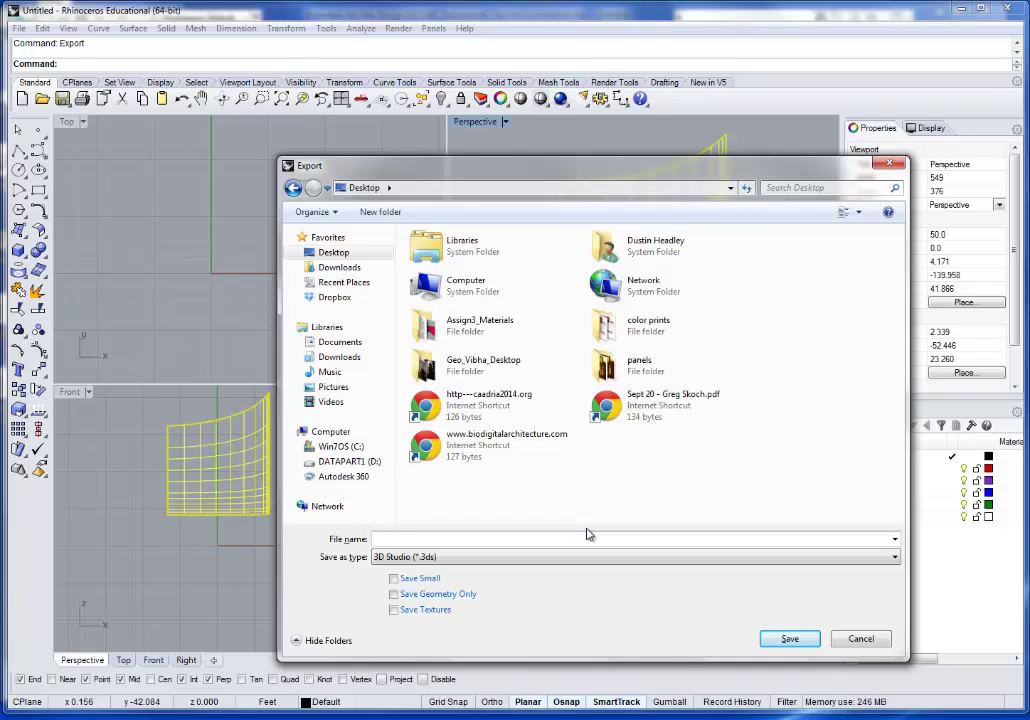
type("Project")
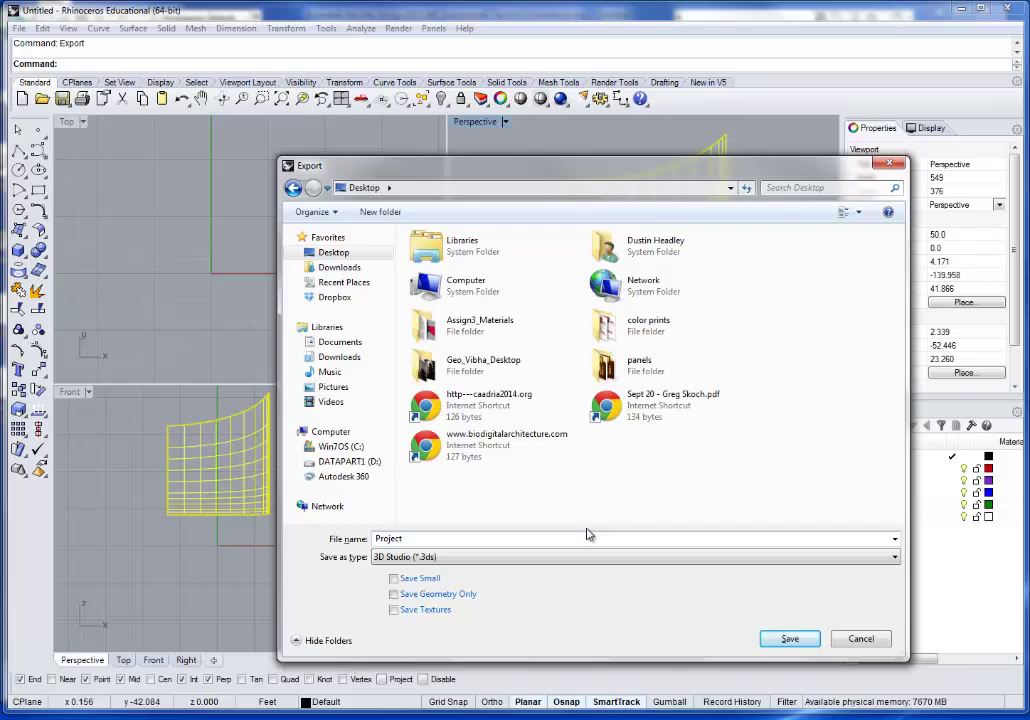
type("ionConradRoset")
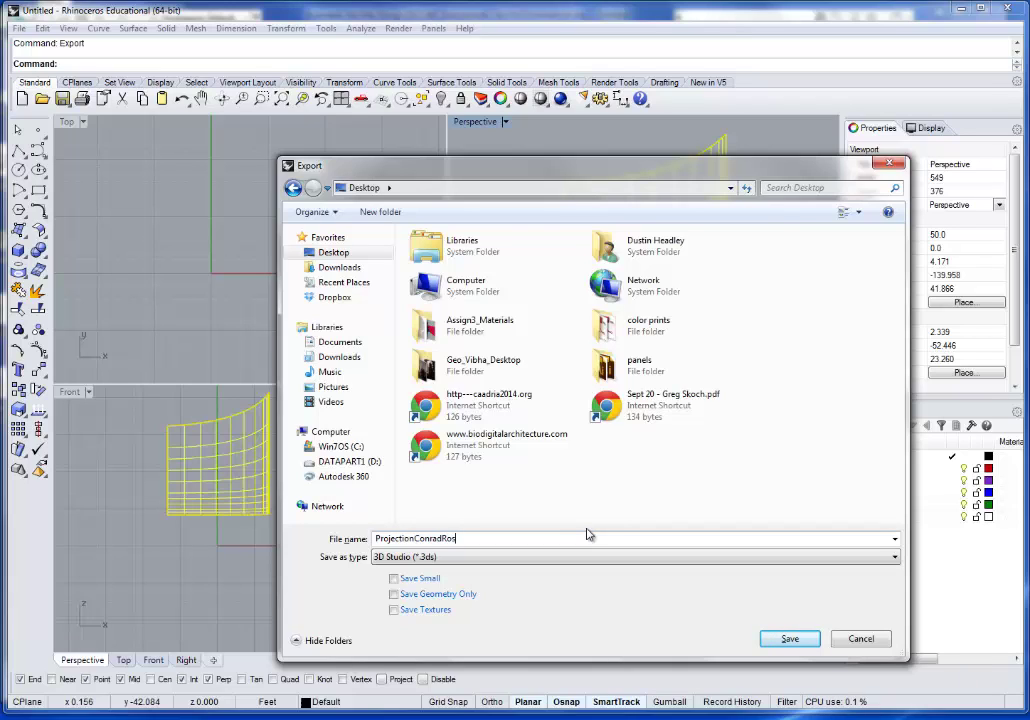
left_click(783, 643)
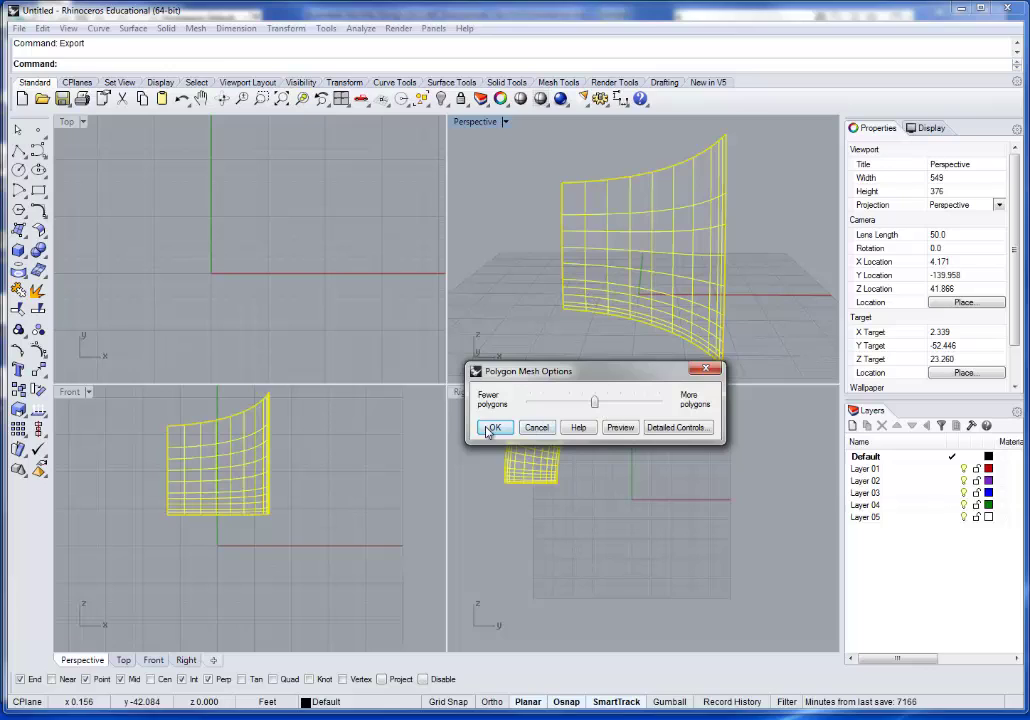
left_click(491, 428)
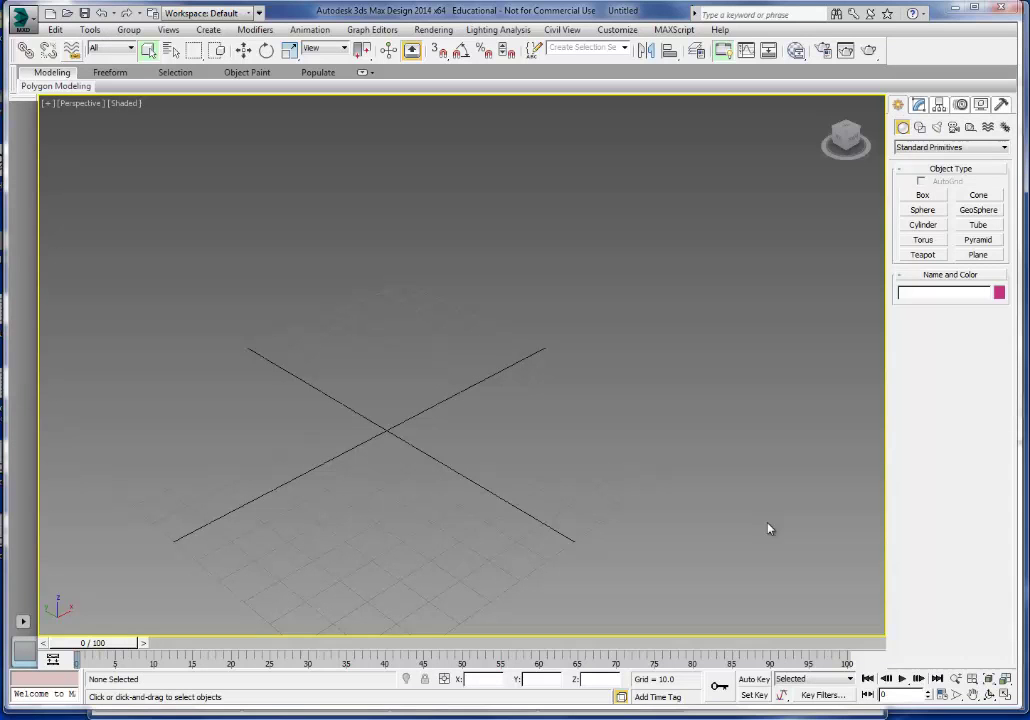
Import ProjectionConradRoset.3ds and merge it into the current 3ds Max scene.
left_click(20, 17)
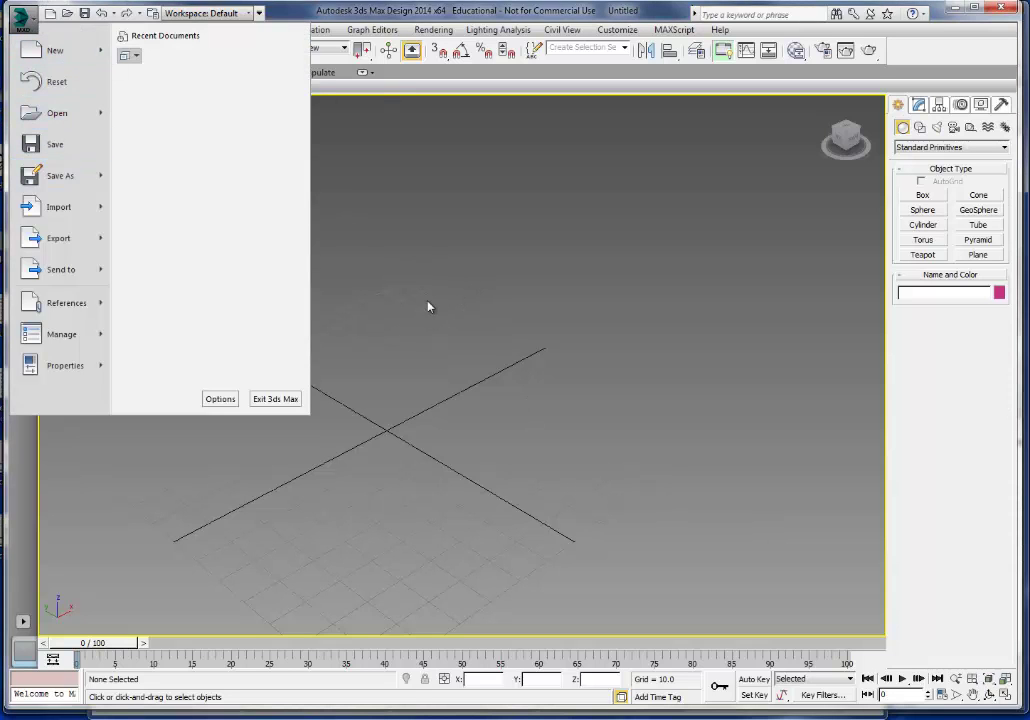
left_click(428, 307)
left_click(20, 17)
left_click(70, 207)
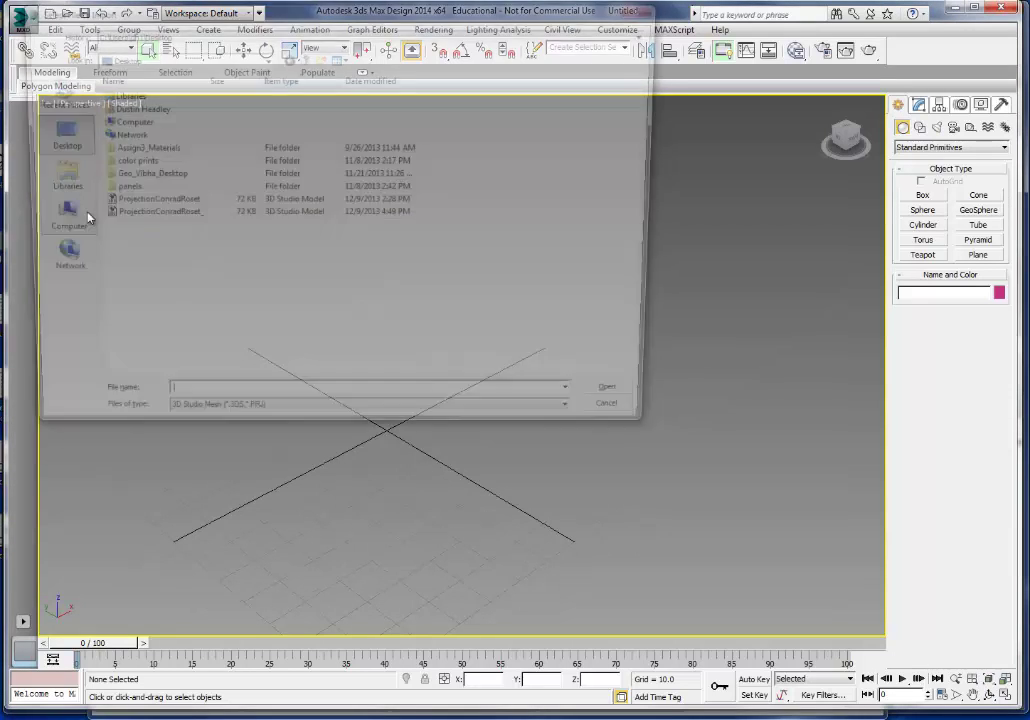
left_click(150, 203)
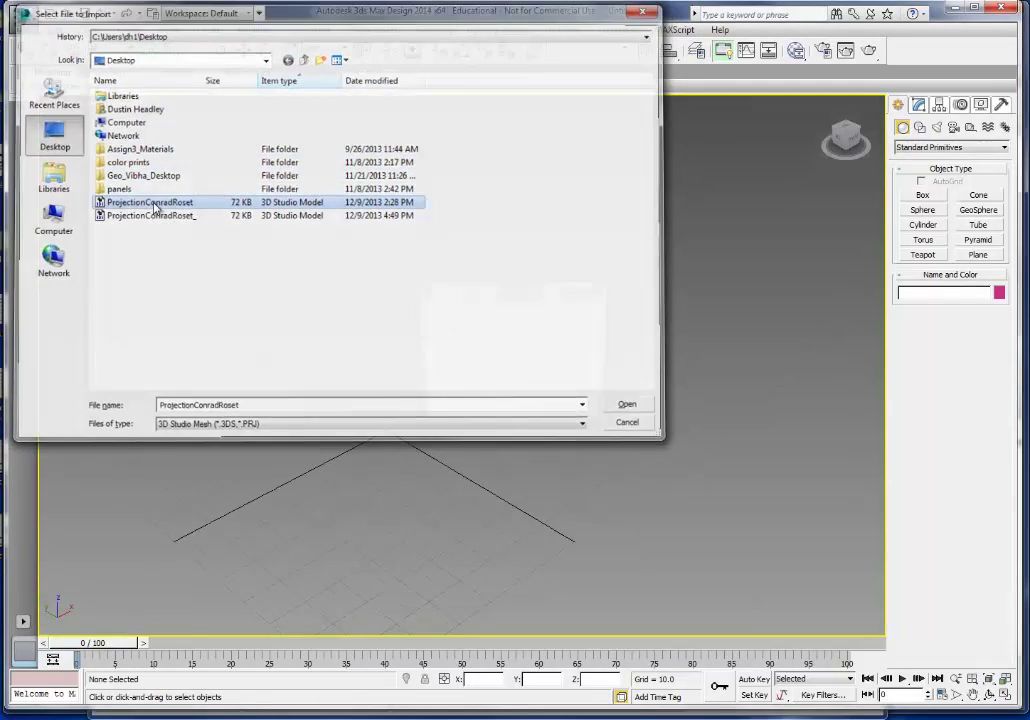
double_click(156, 204)
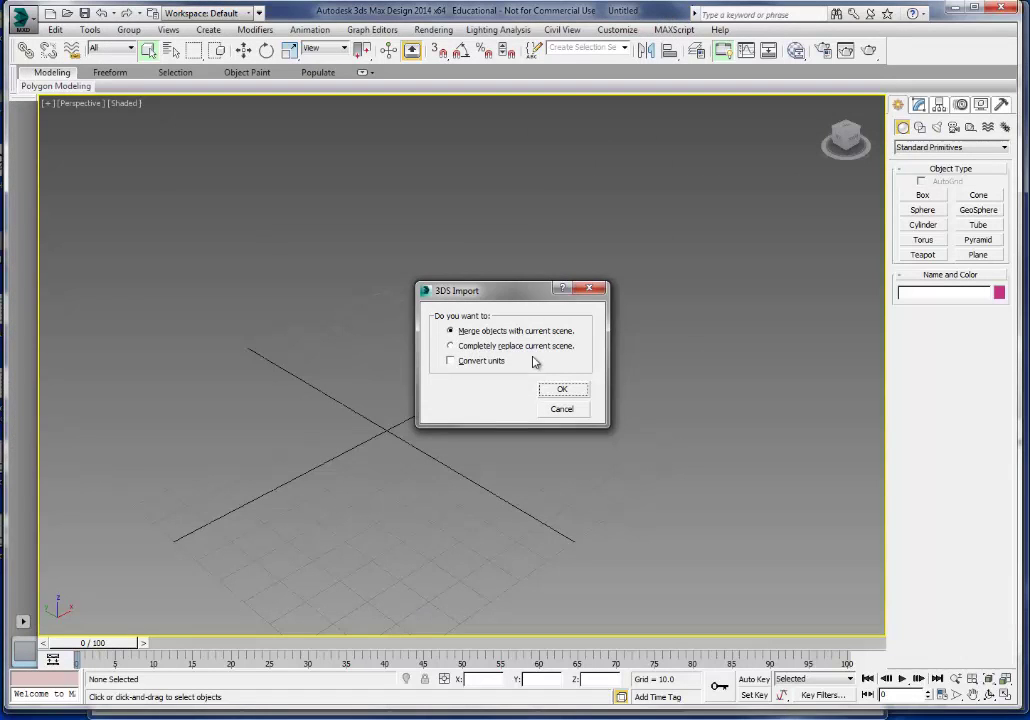
left_click(560, 389)
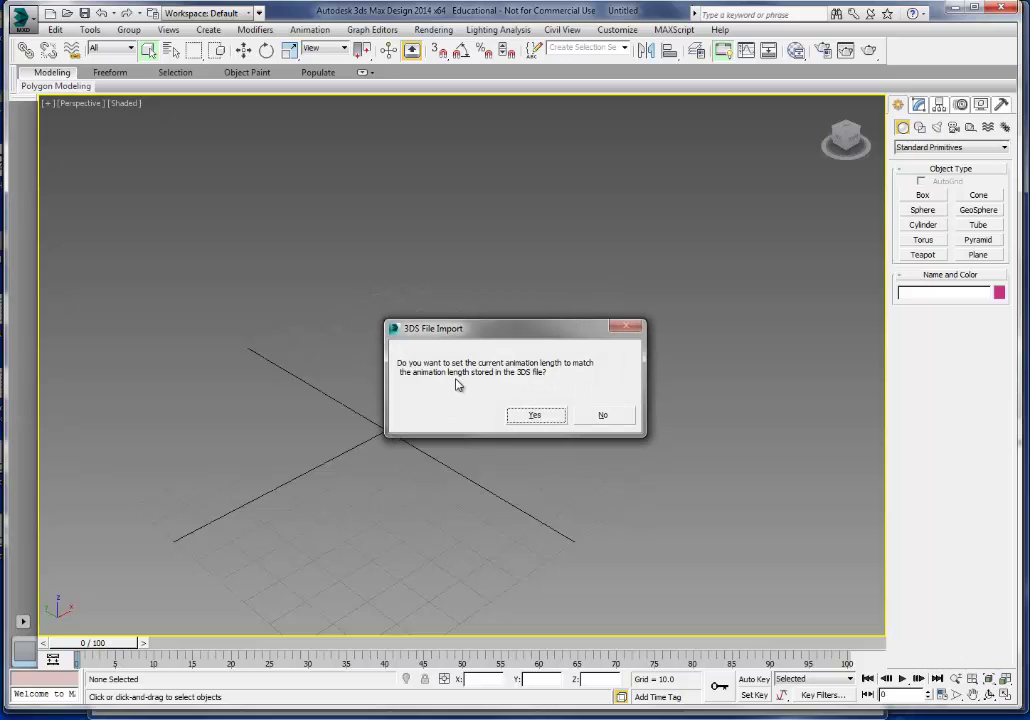
left_click(604, 416)
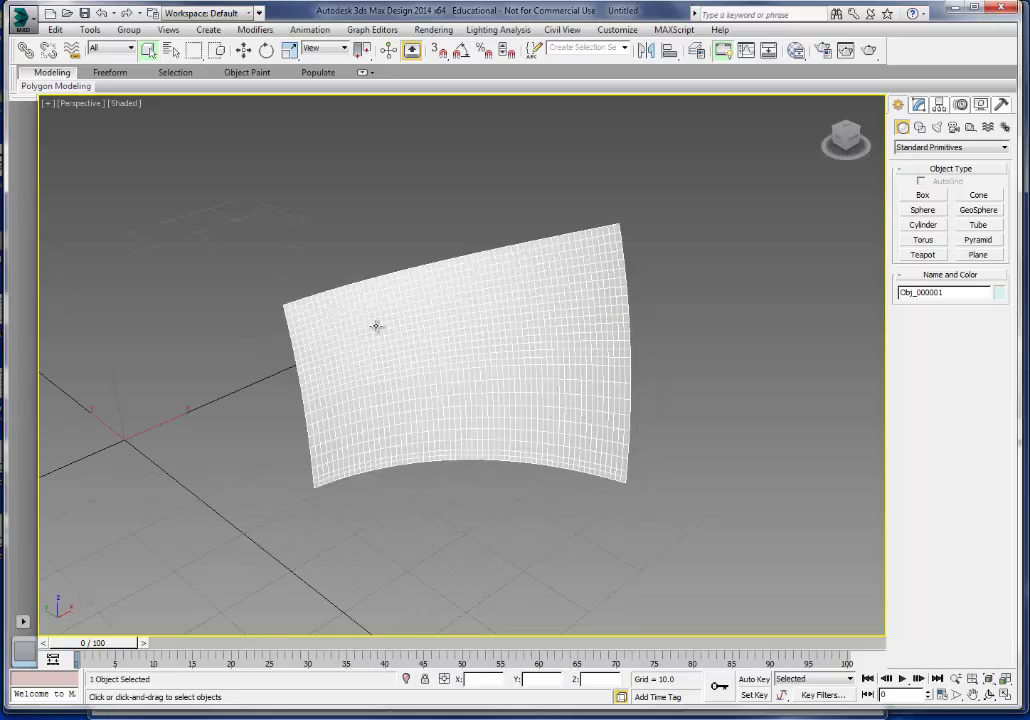
Orbit the Perspective view around the imported curved surface.
left_click(670, 433)
middle_click_drag(655, 441, 667, 418, "alt")
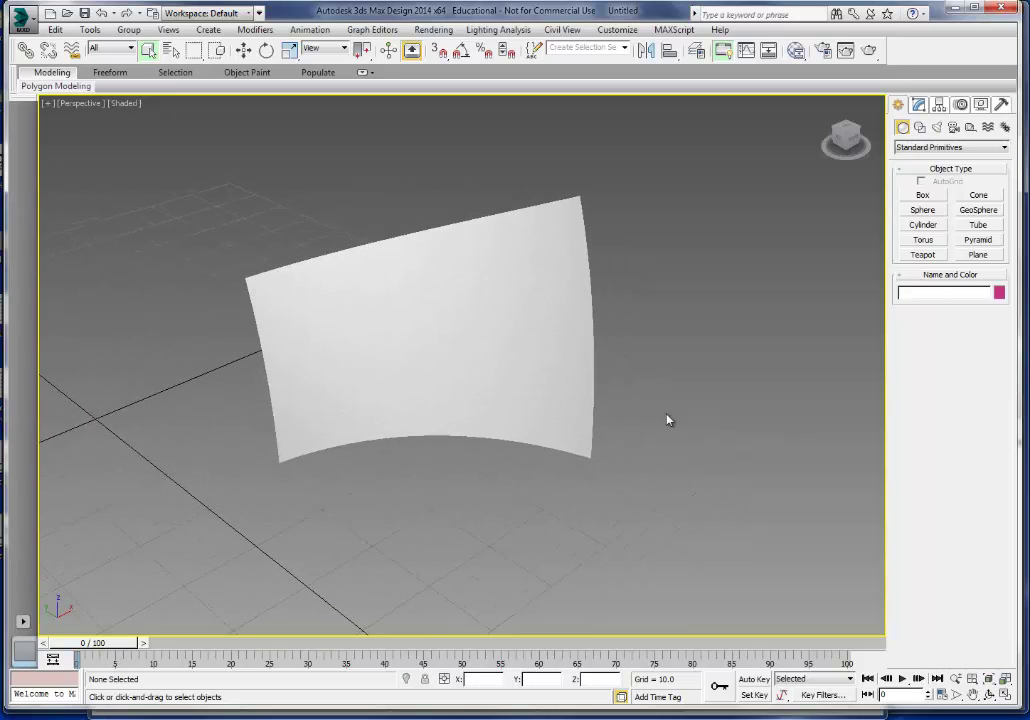
left_click(988, 695)
left_click_drag(497, 414, 484, 377)
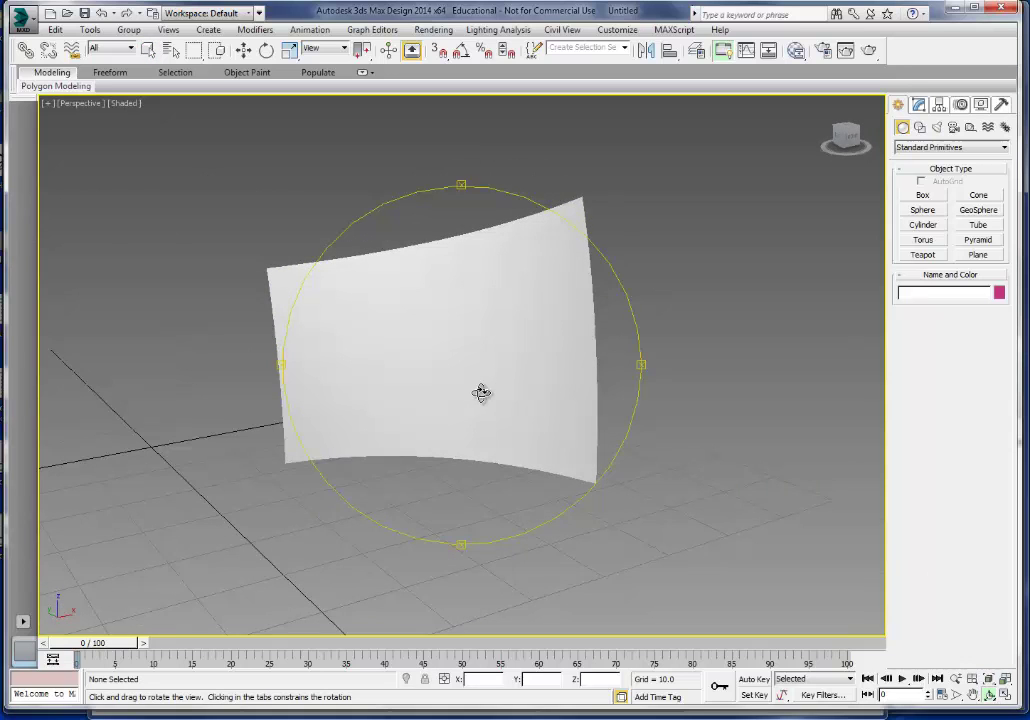
Render the Perspective view from Render Setup and select the missing CONRAD~1.JPG map entry.
left_click(433, 29)
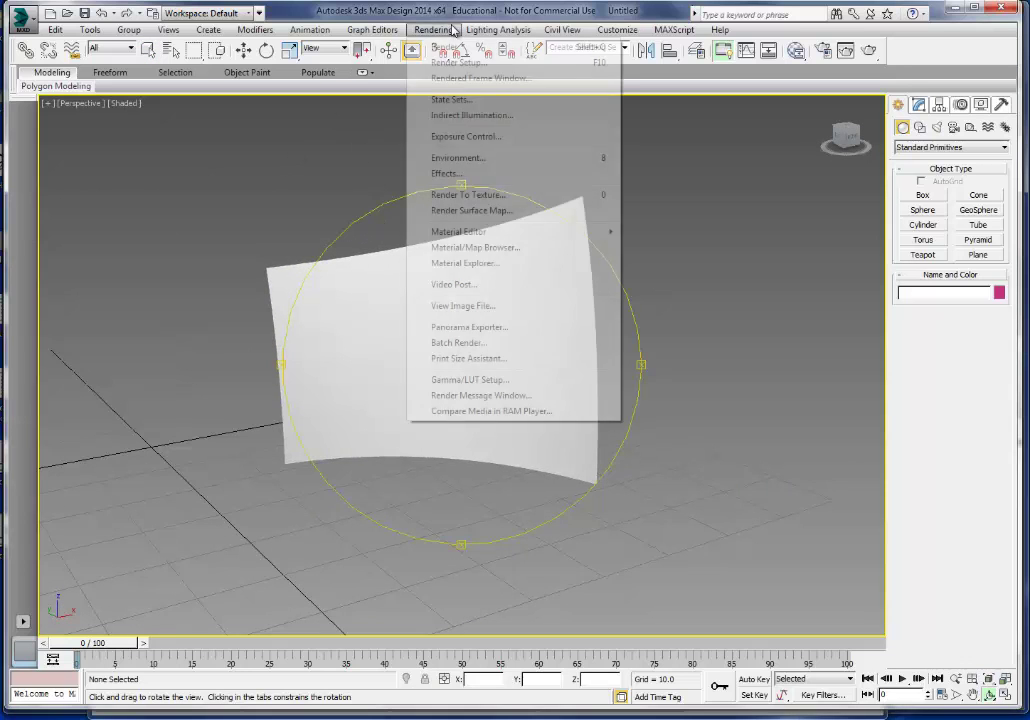
left_click(441, 62)
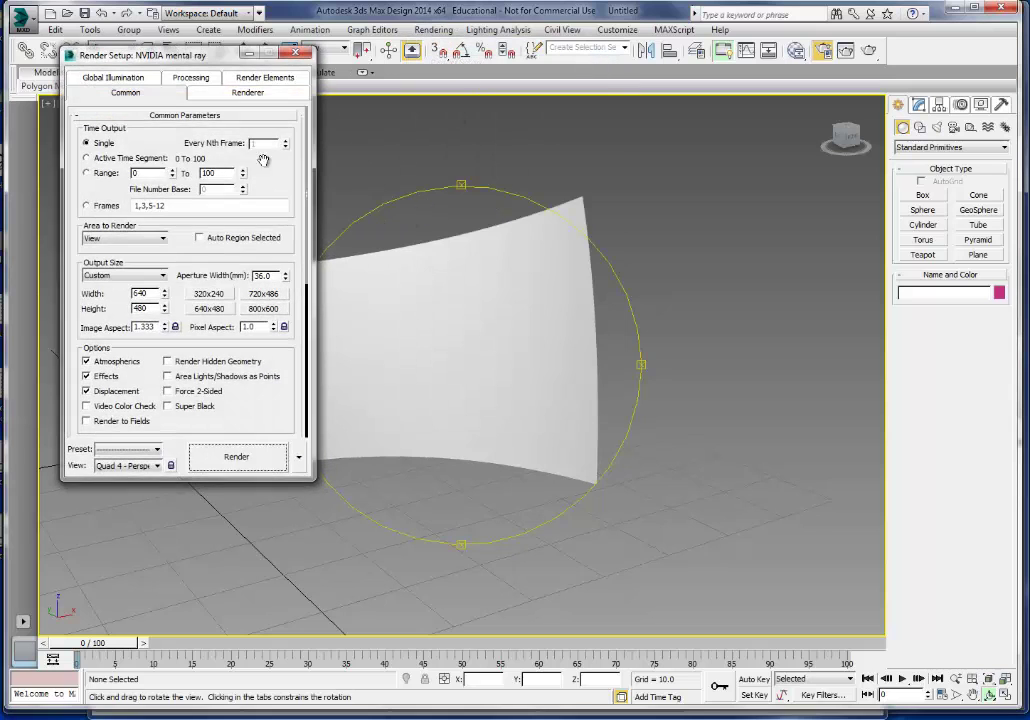
left_click(268, 455)
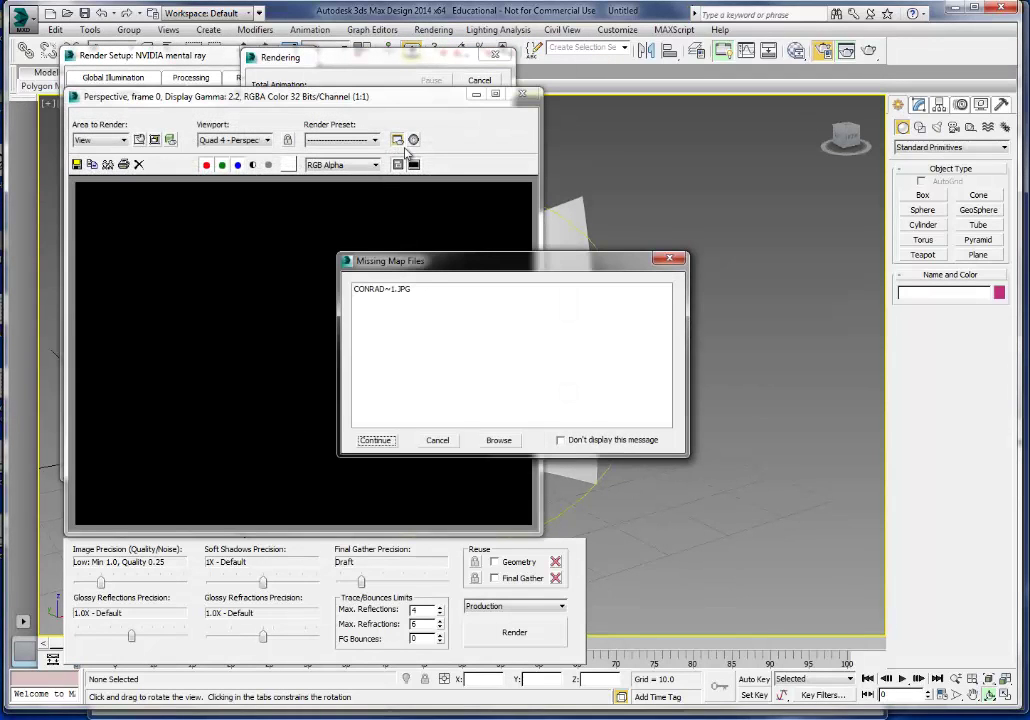
left_click(372, 293)
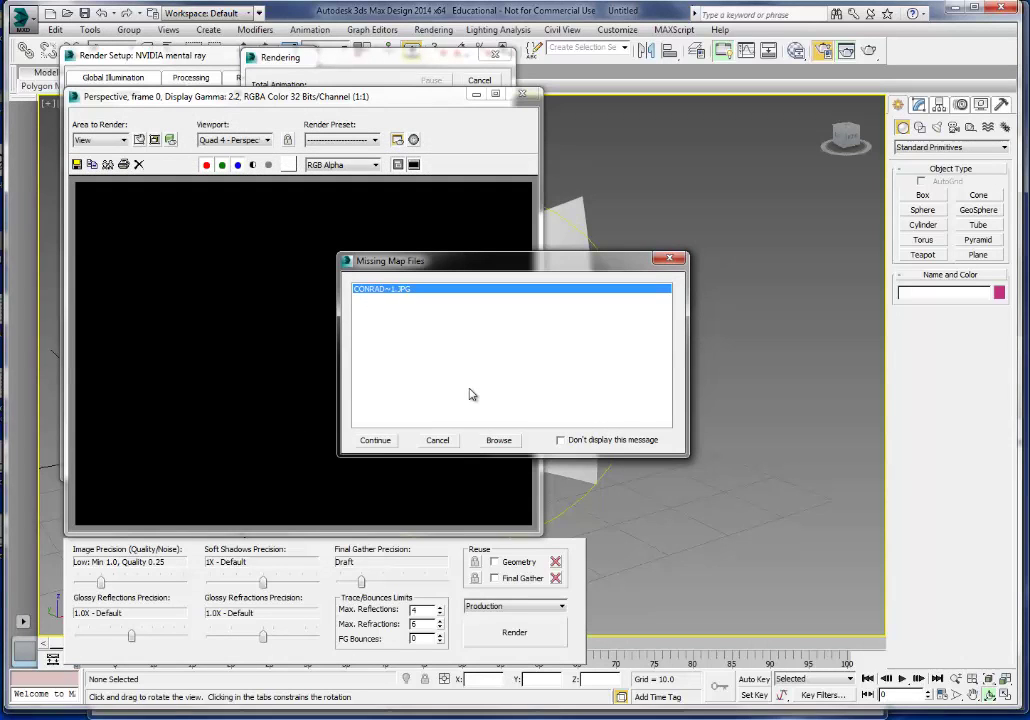
Add the Desktop folder, picked via the conrad-roset-timelapse-painting_large image, as a new search path.
left_click(498, 440)
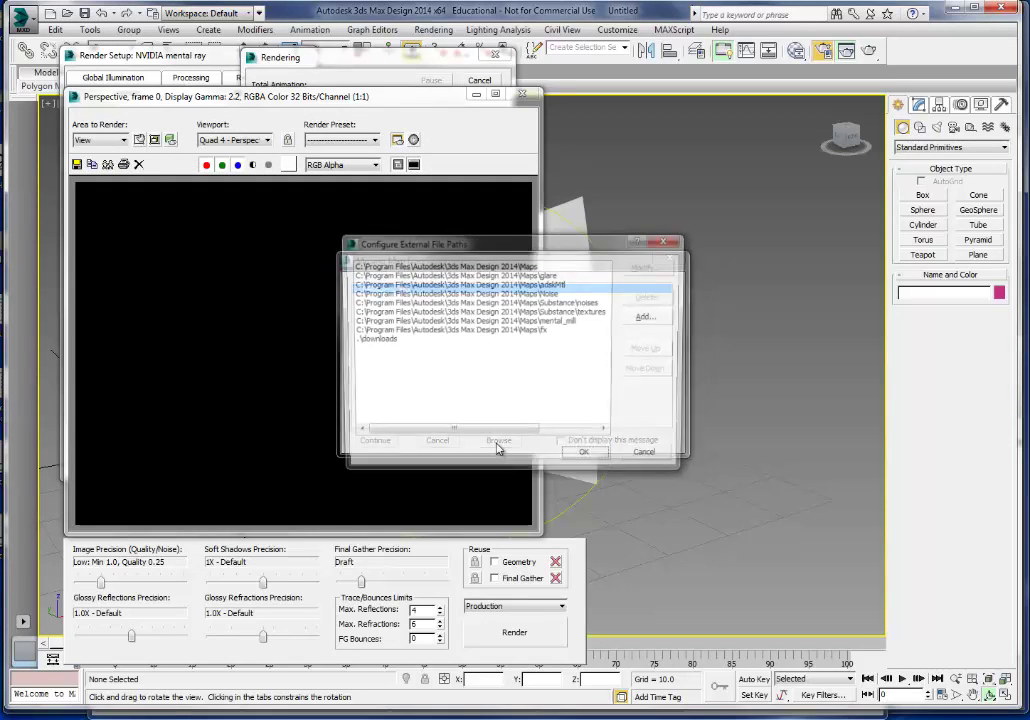
left_click(655, 320)
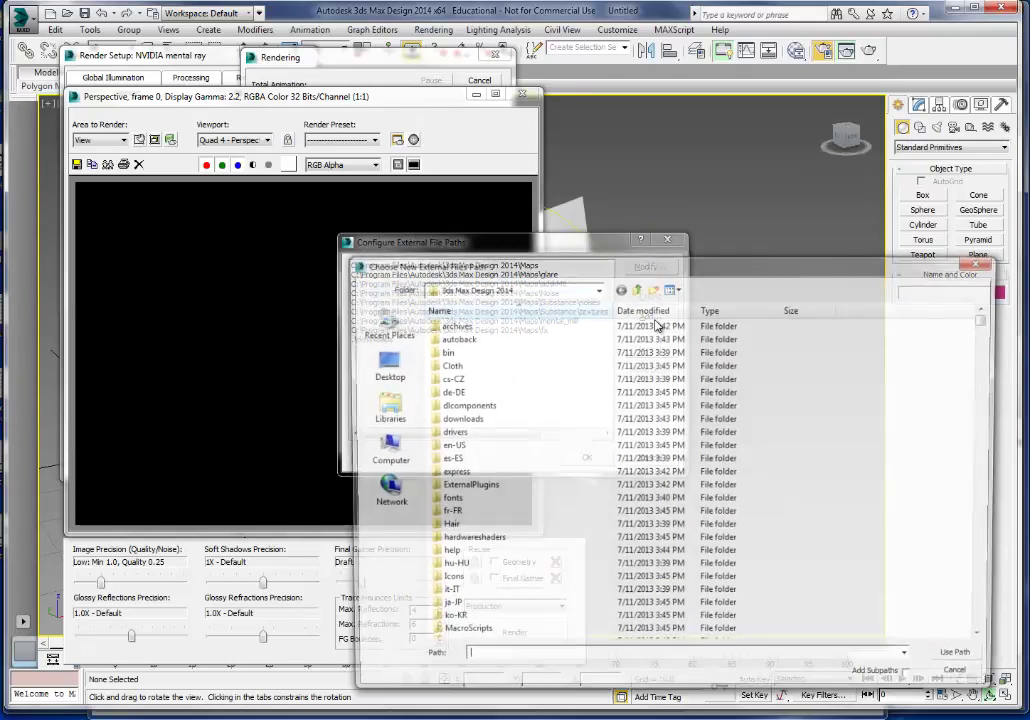
left_click(400, 370)
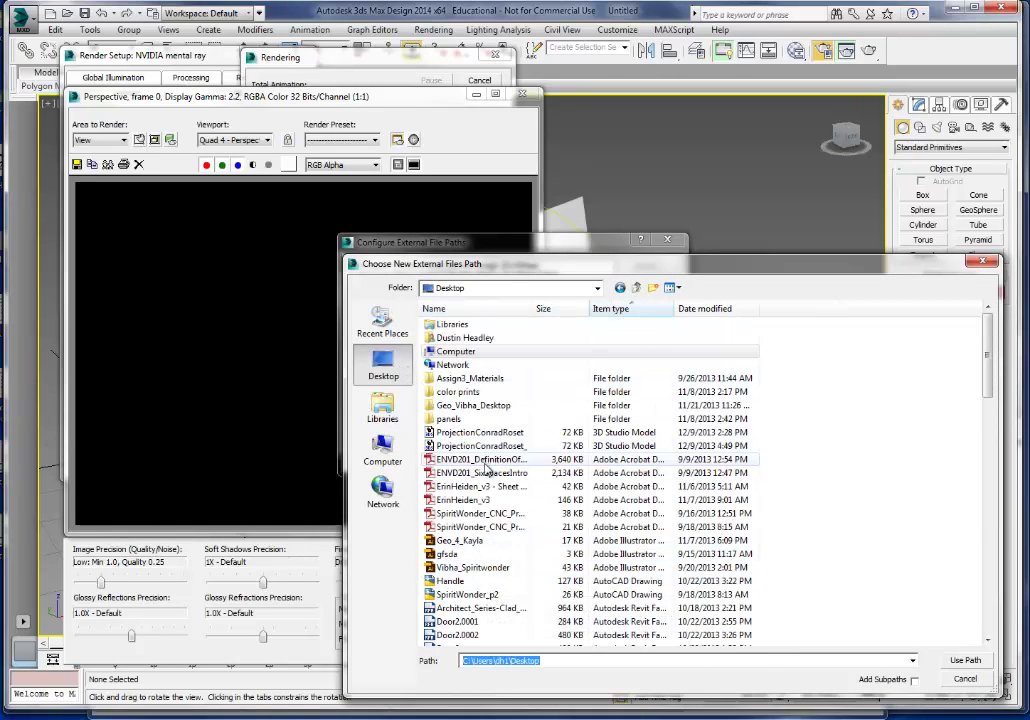
left_click(468, 499)
scroll(460, 503, "down", 2)
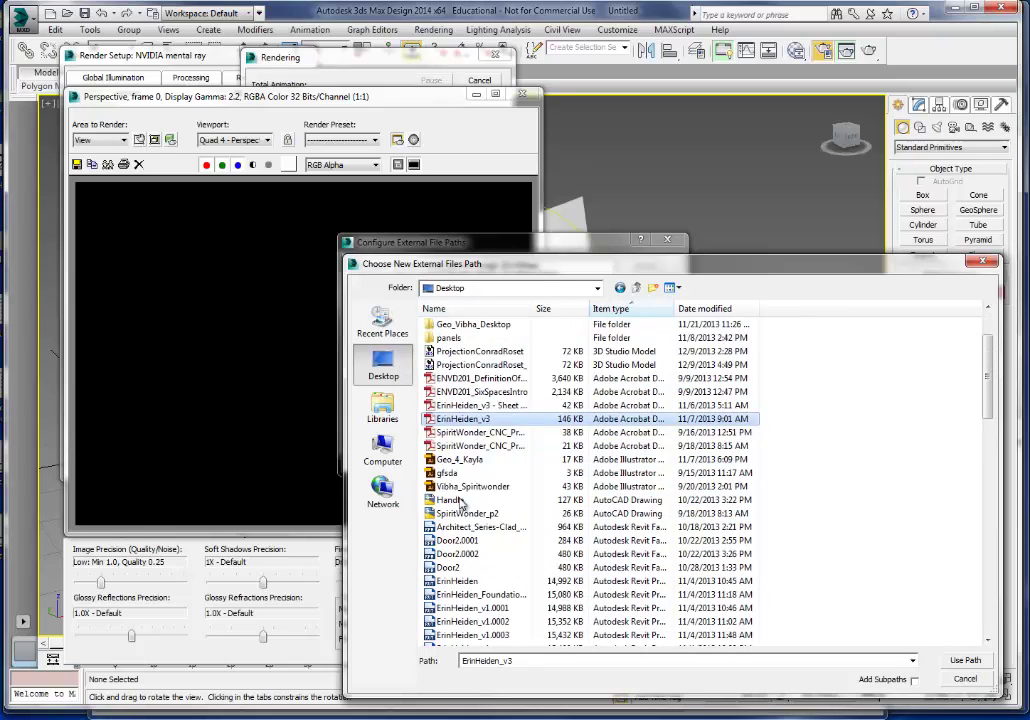
scroll(461, 503, "down", 8)
scroll(462, 503, "down", 3)
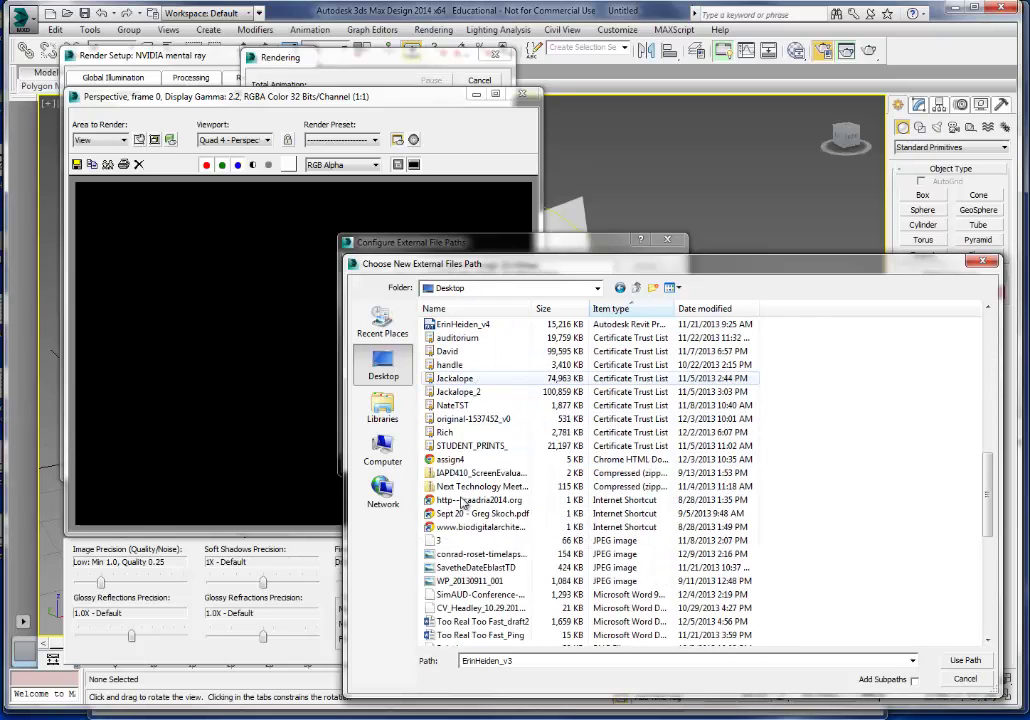
left_click(614, 309)
scroll(462, 408, "up", 8)
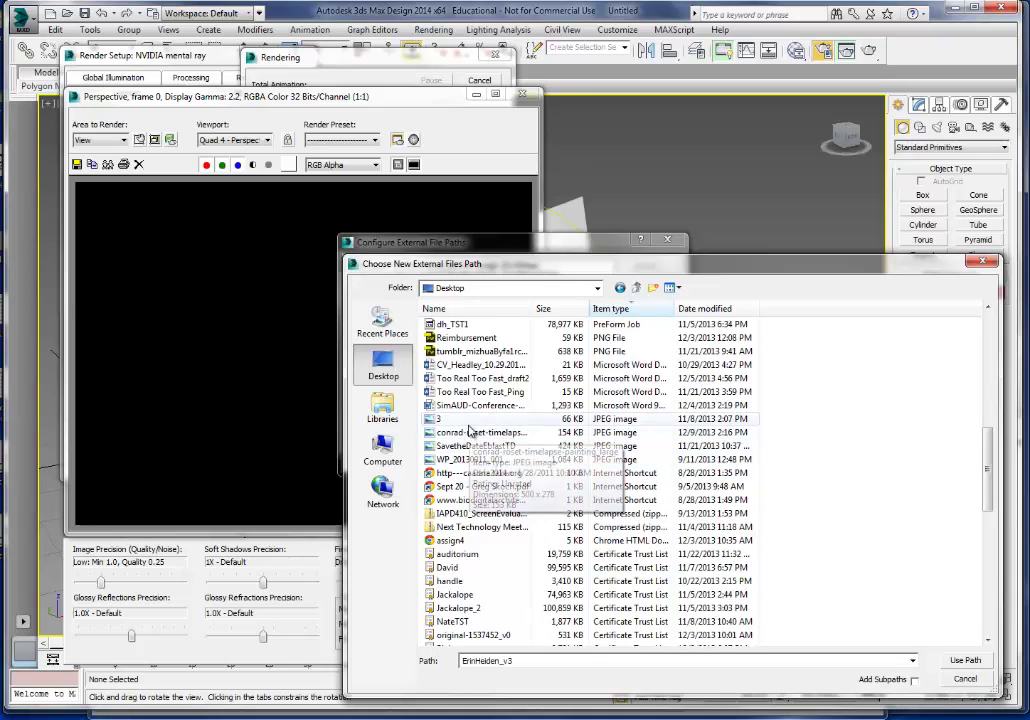
left_click(487, 433)
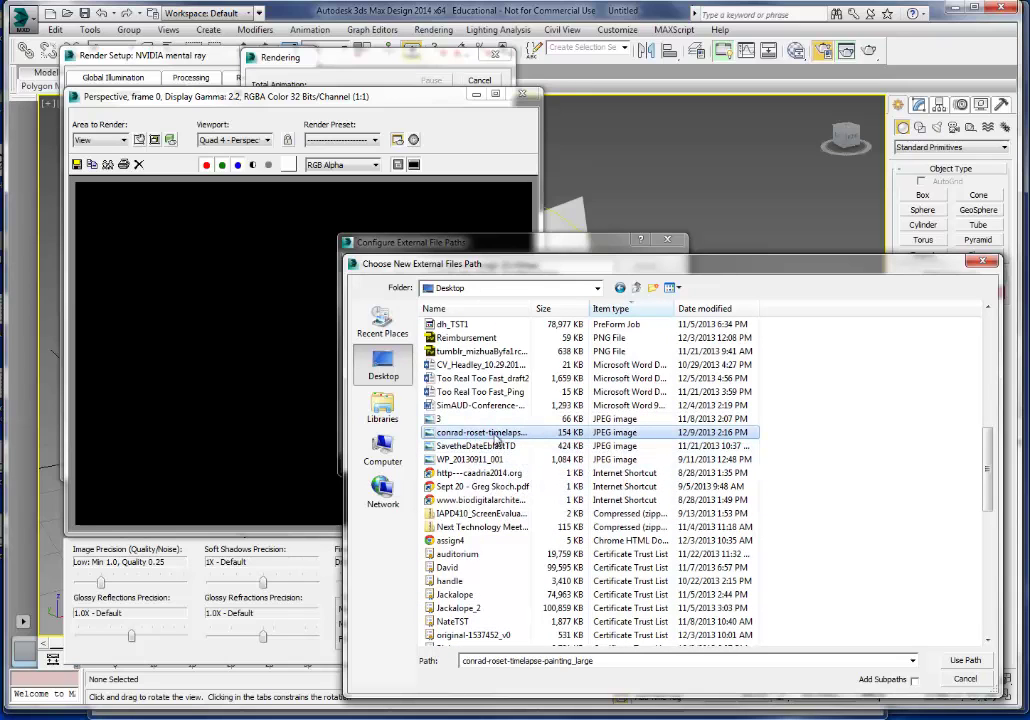
key("Return")
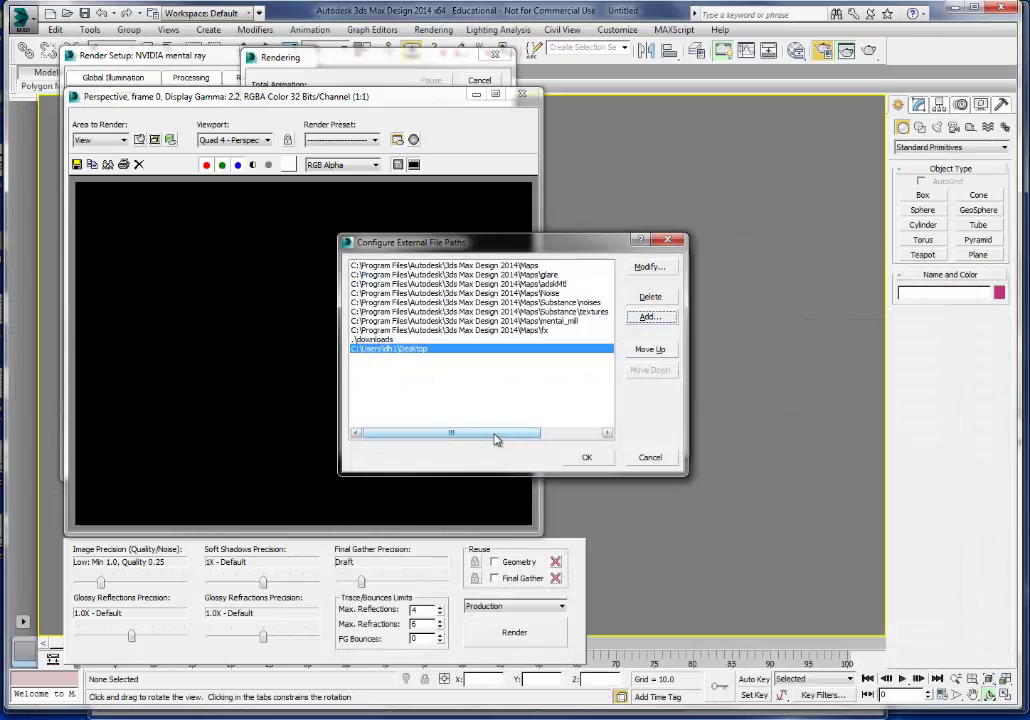
Confirm the search paths, continue the mental ray render, and close the finished frame buffer.
left_click(584, 461)
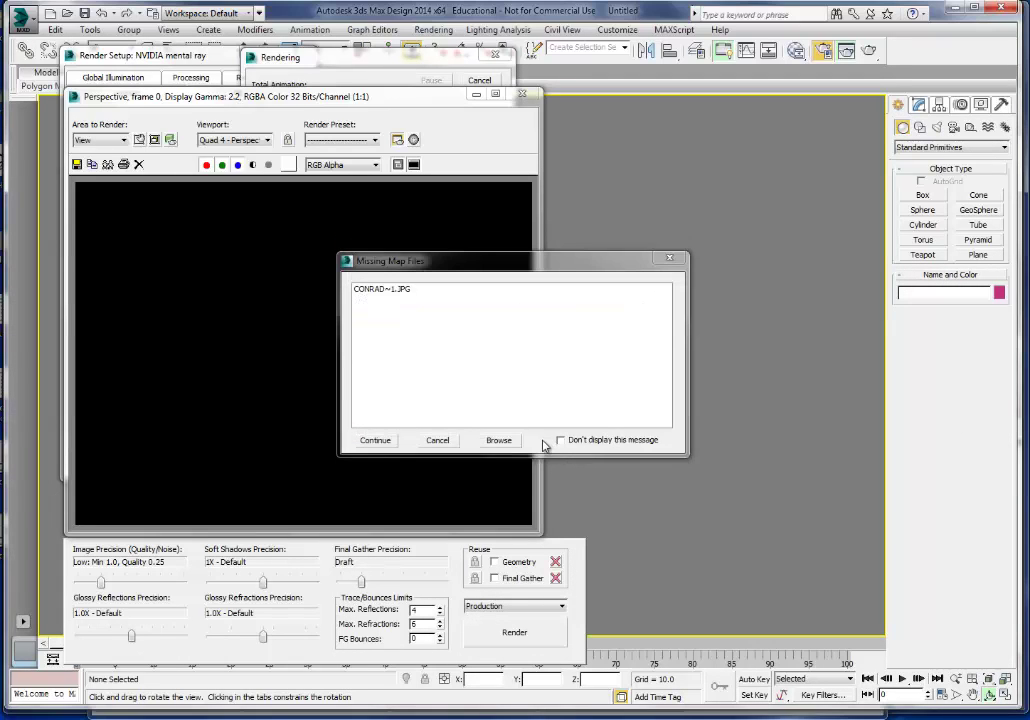
left_click(381, 442)
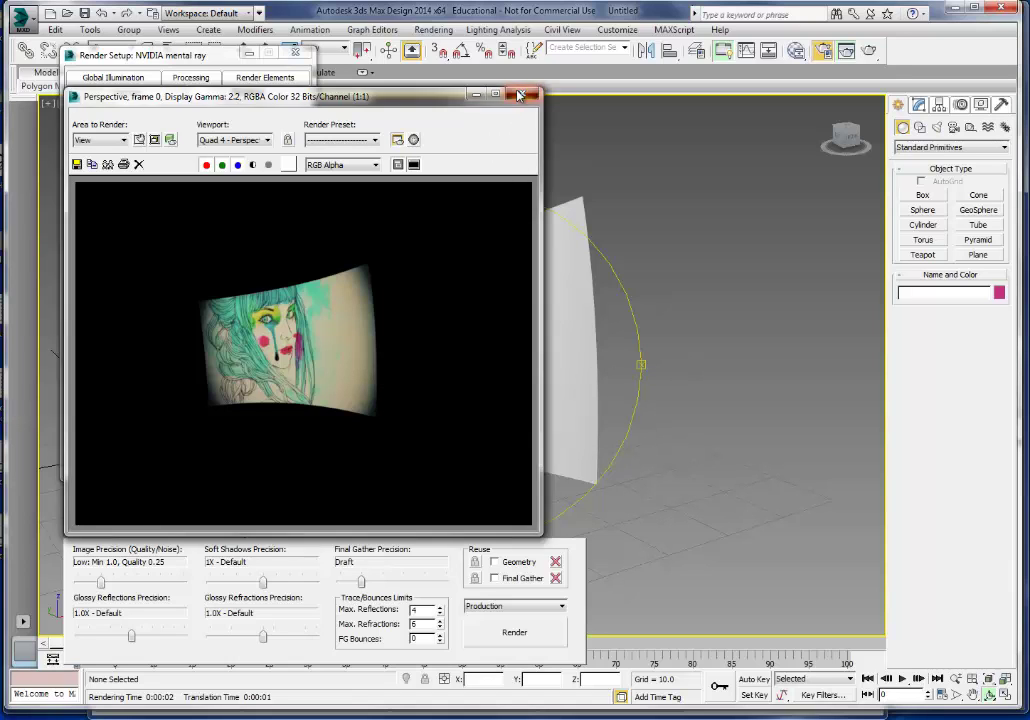
left_click(519, 95)
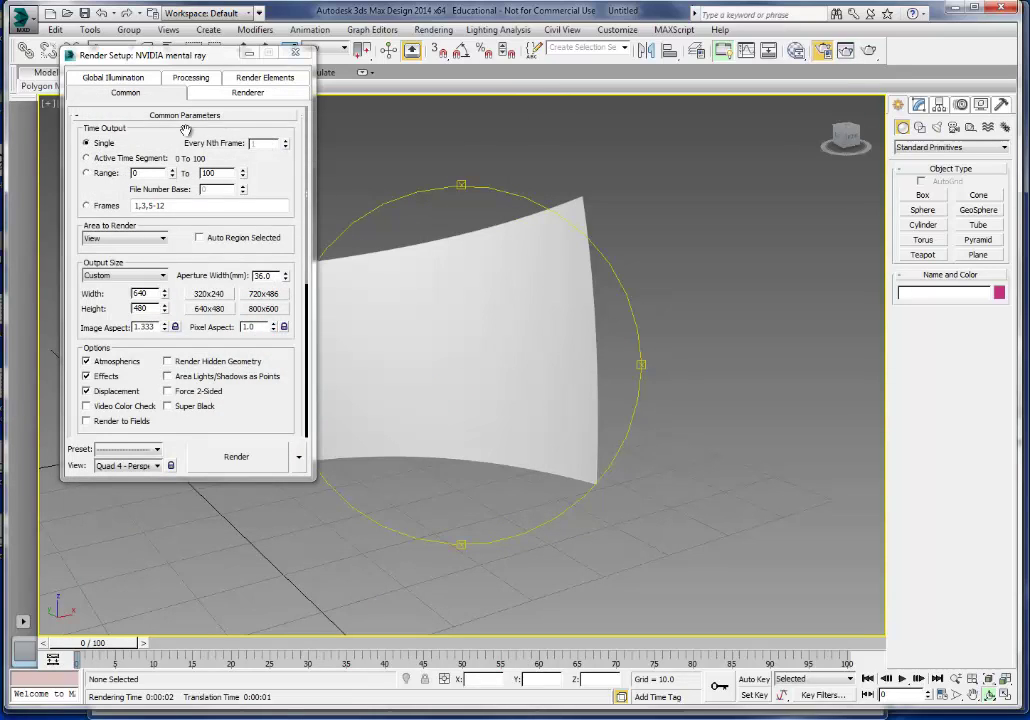
Close Render Setup, select the curved surface and scale it down slightly.
left_click(296, 54)
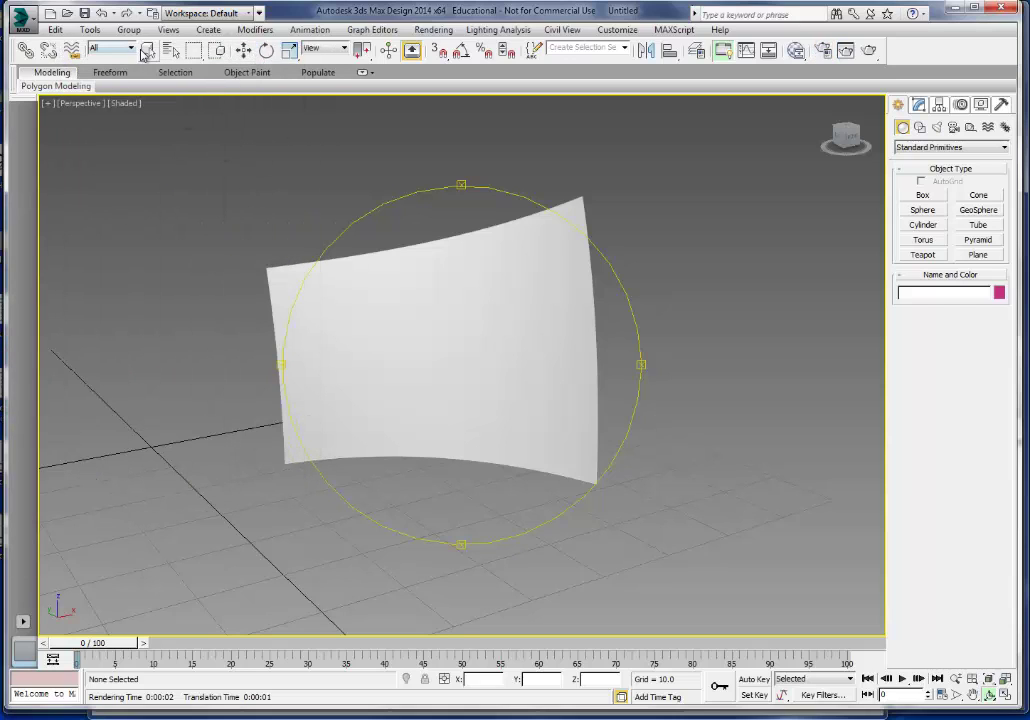
key("q")
left_click(366, 350)
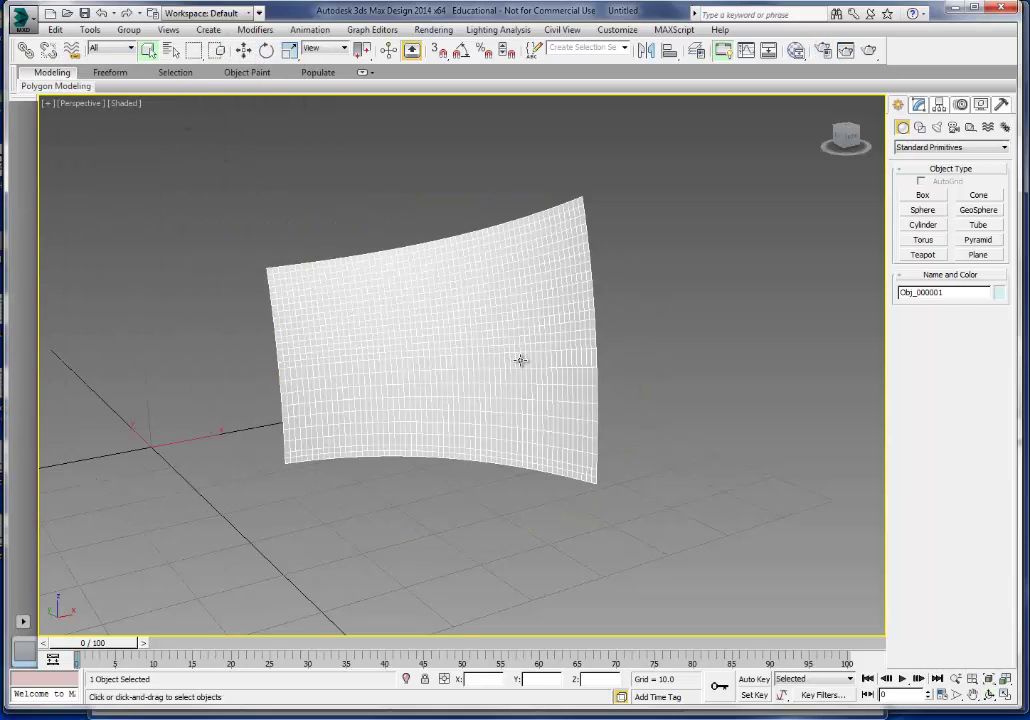
key("r")
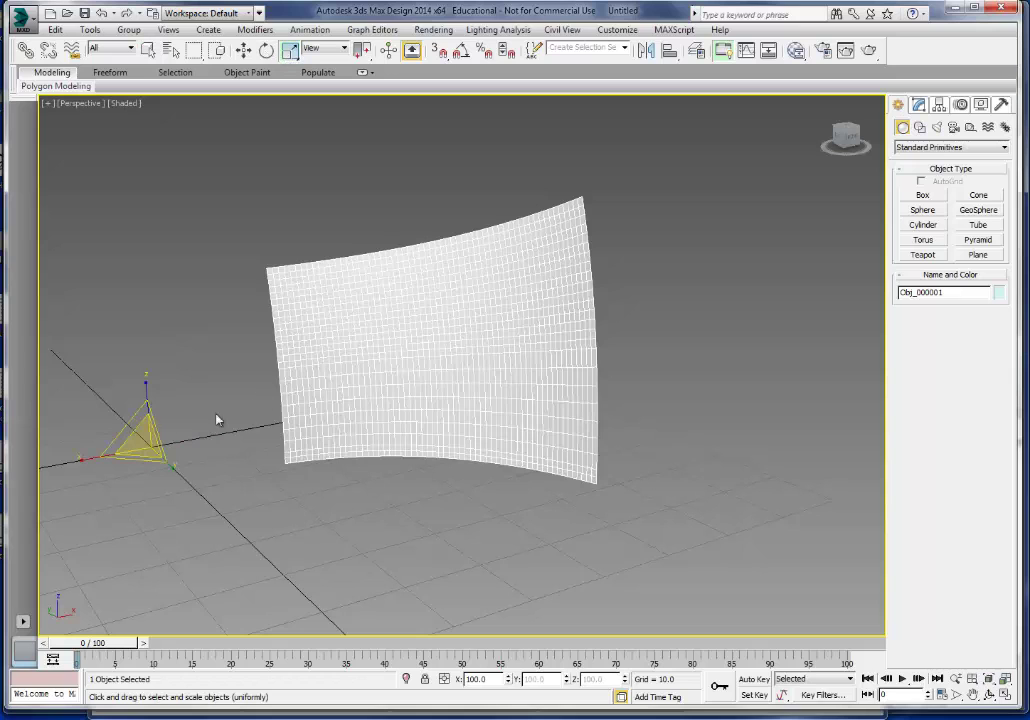
left_click_drag(143, 432, 183, 452)
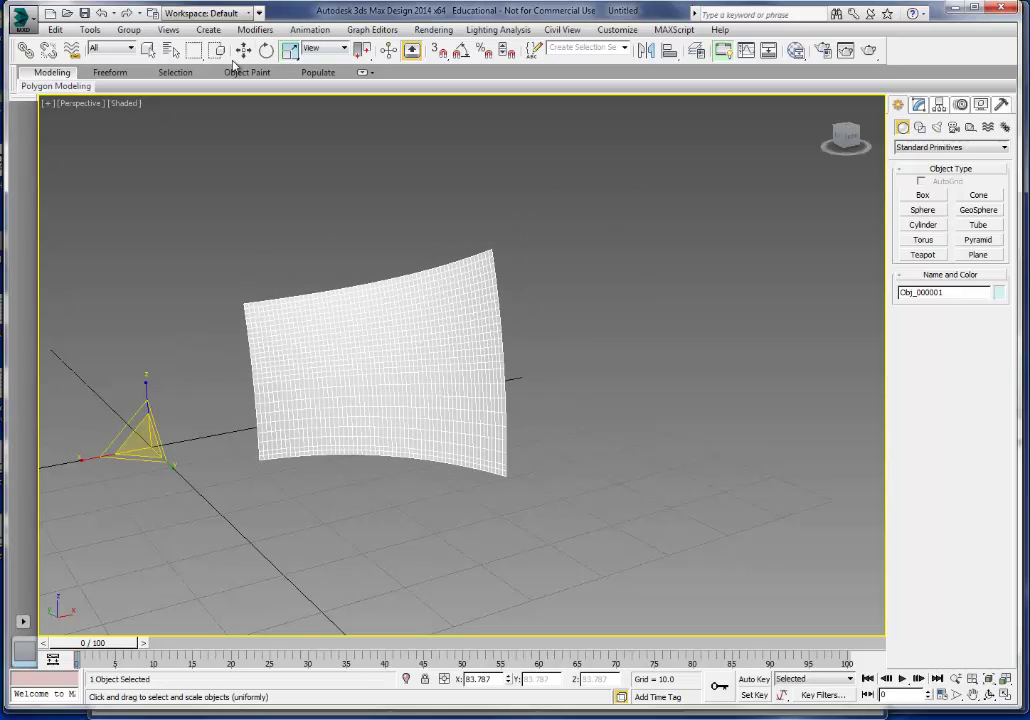
Move the surface right and upward to about X 9.923, Y -28.612, Z 3.645, then deselect it.
left_click(243, 50)
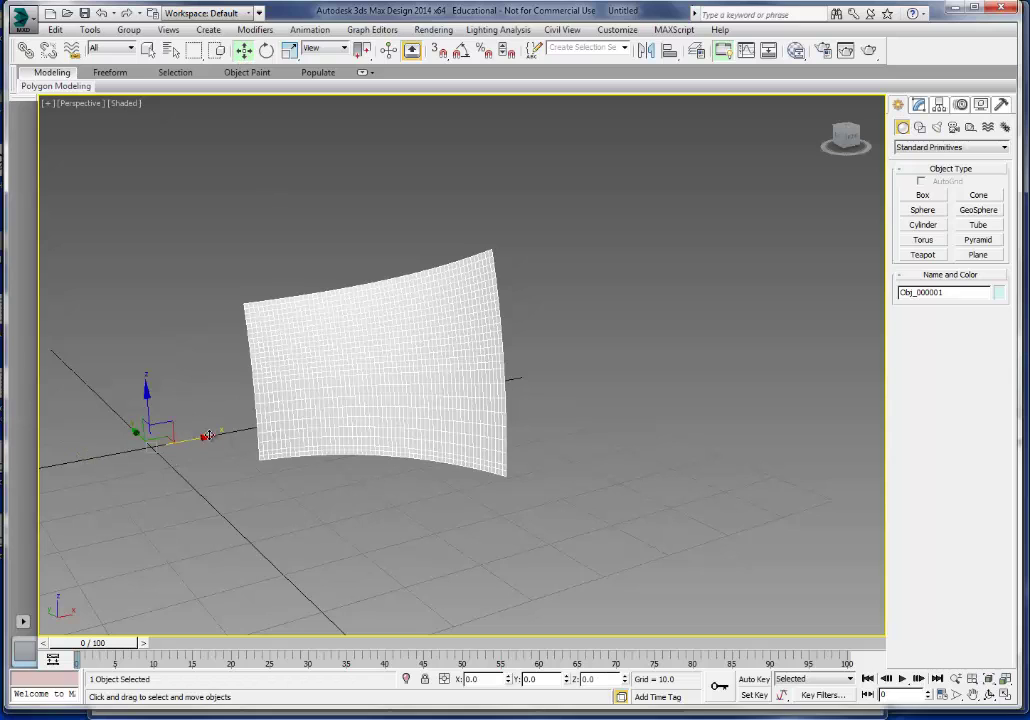
left_click_drag(207, 436, 501, 423)
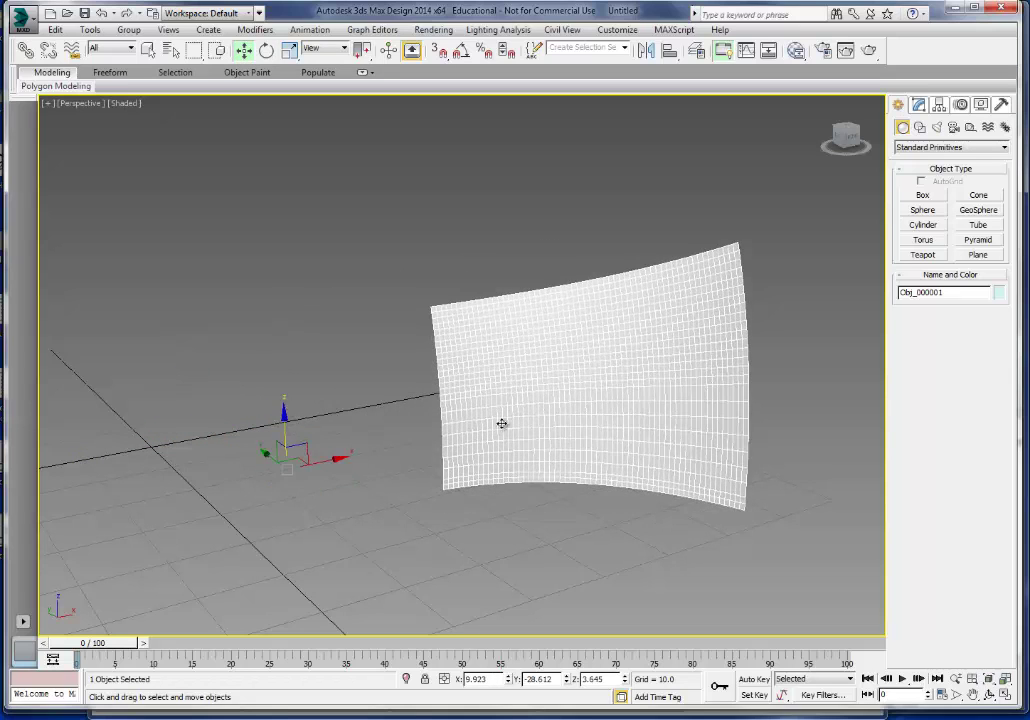
left_click(370, 262)
scroll(380, 420, "down", 5)
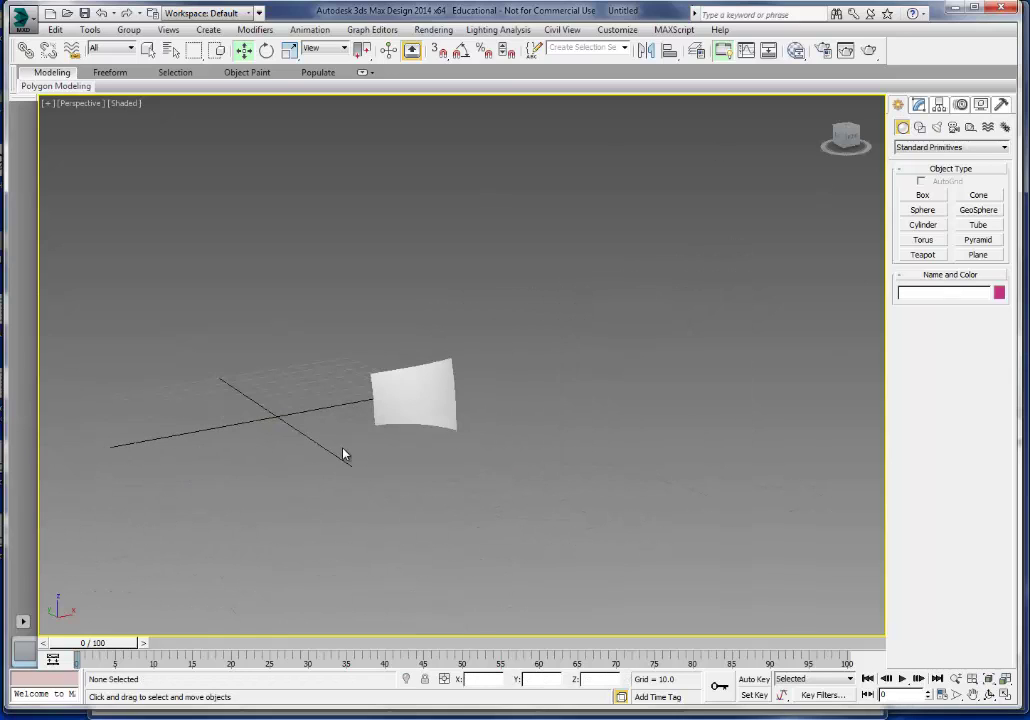
scroll(398, 398, "up", 5)
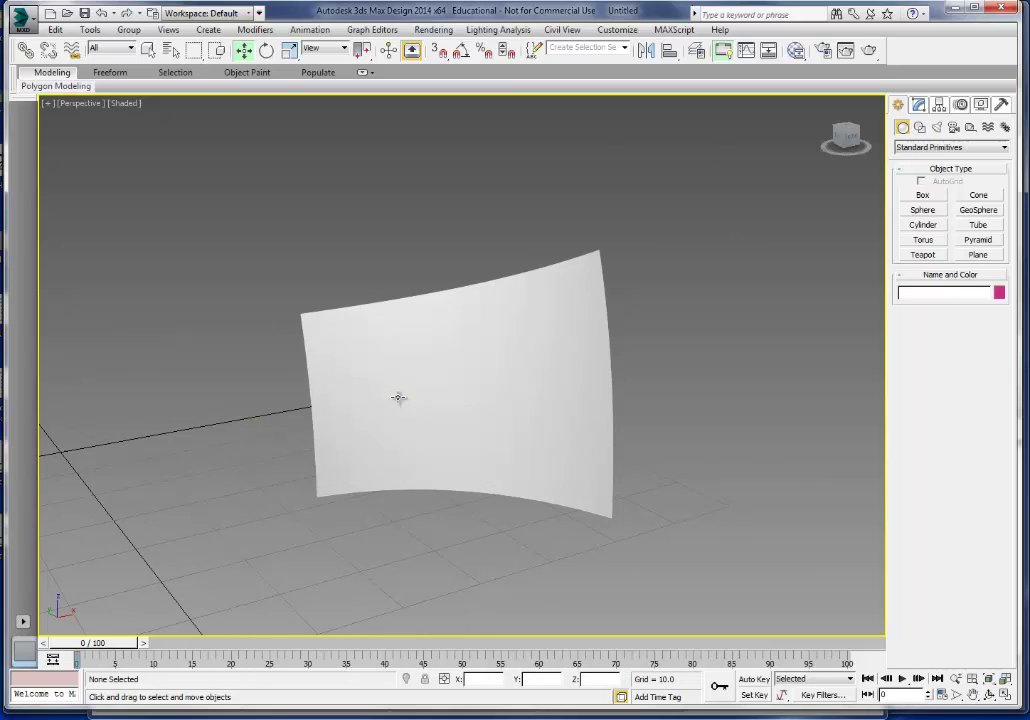